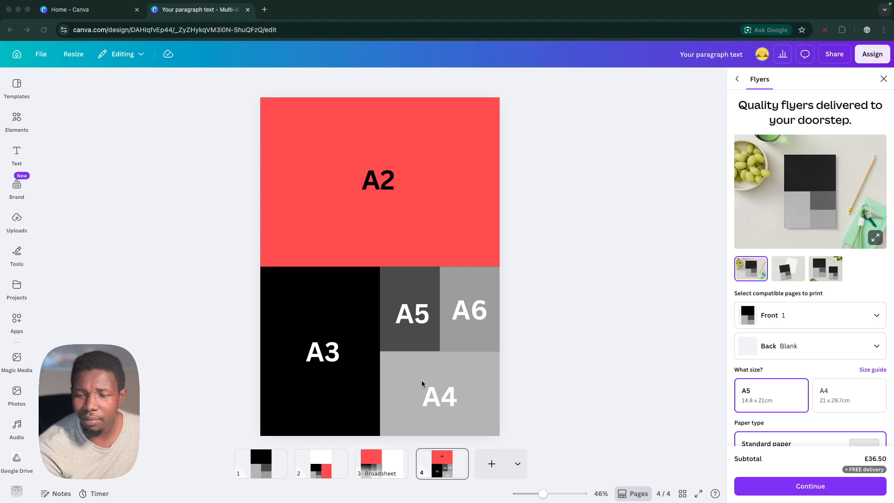
left_click(436, 398)
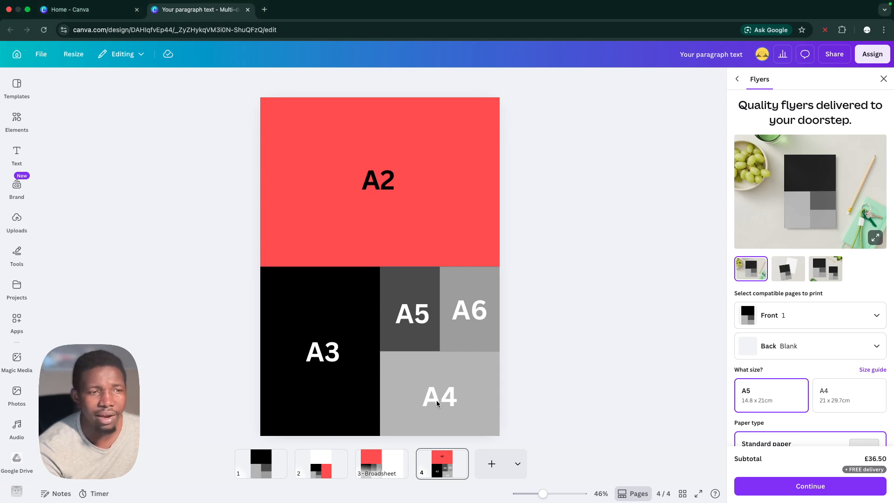
left_click(437, 400)
left_click(563, 414)
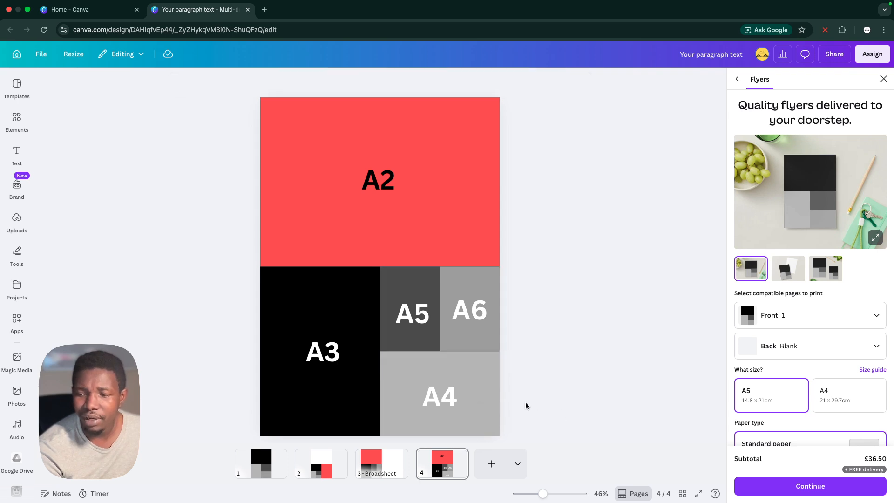
left_click(437, 401)
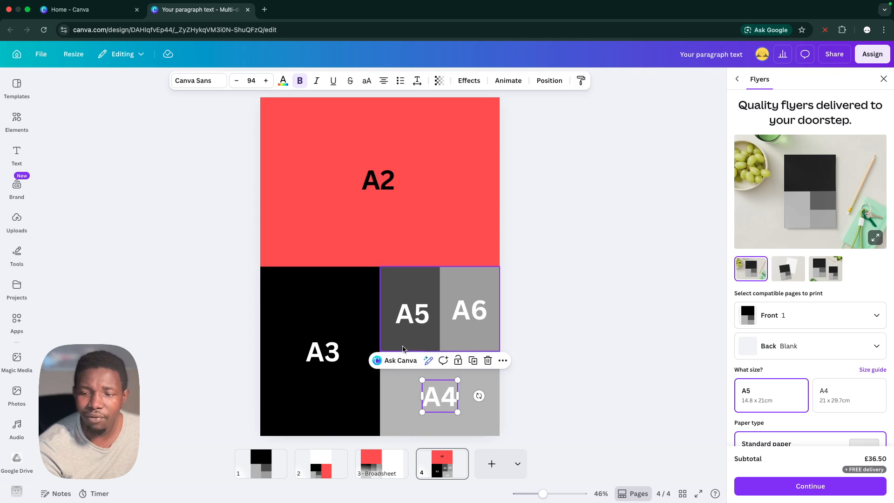
Change the A6 label's text to A5
left_click(477, 315)
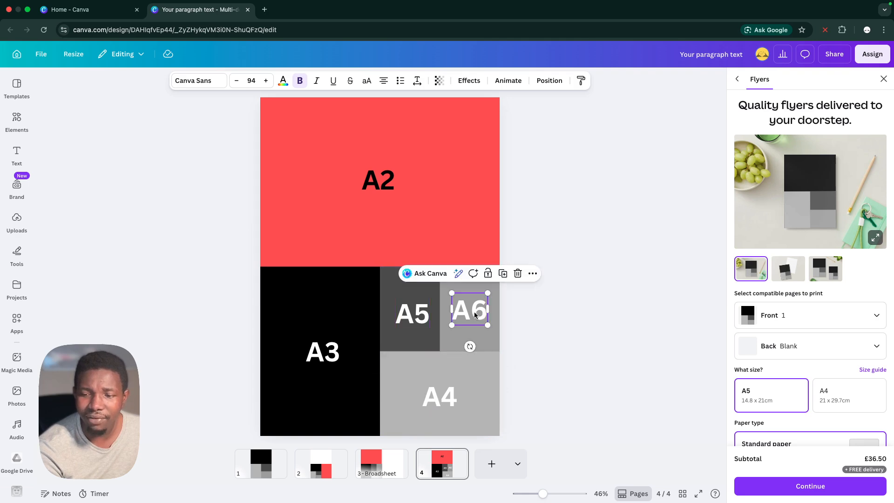
double_click(474, 312)
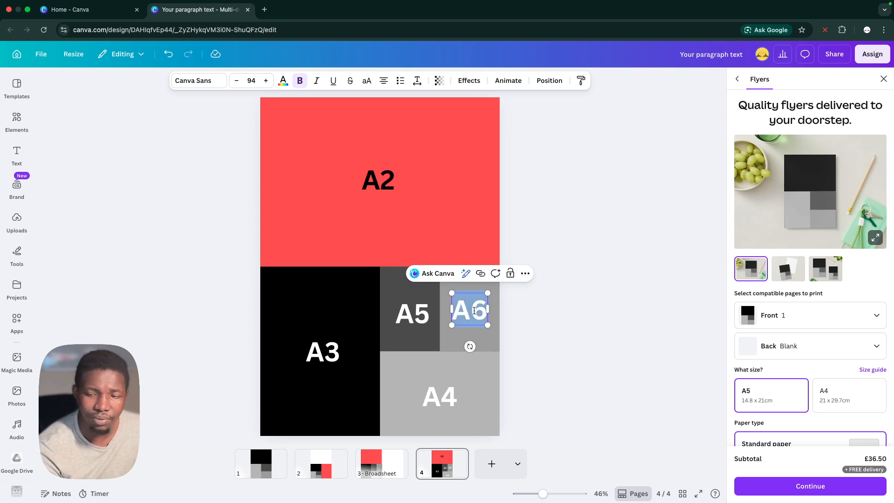
type("AG")
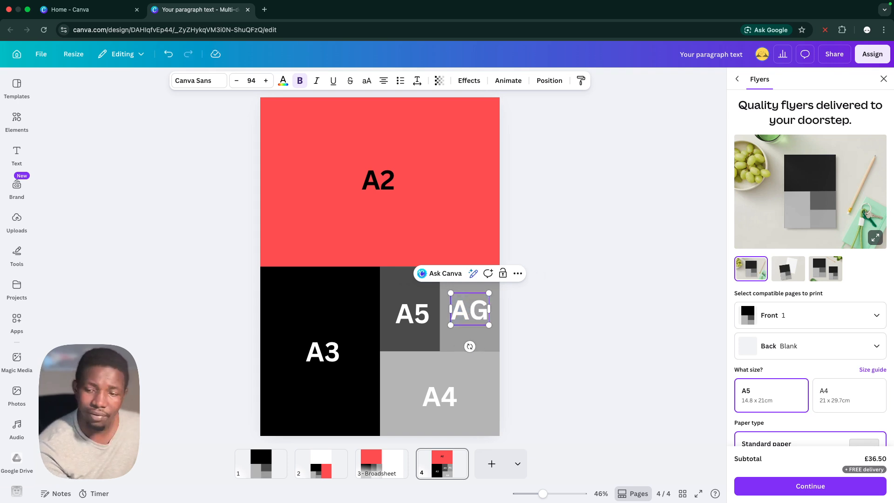
key("BackSpace")
type("%")
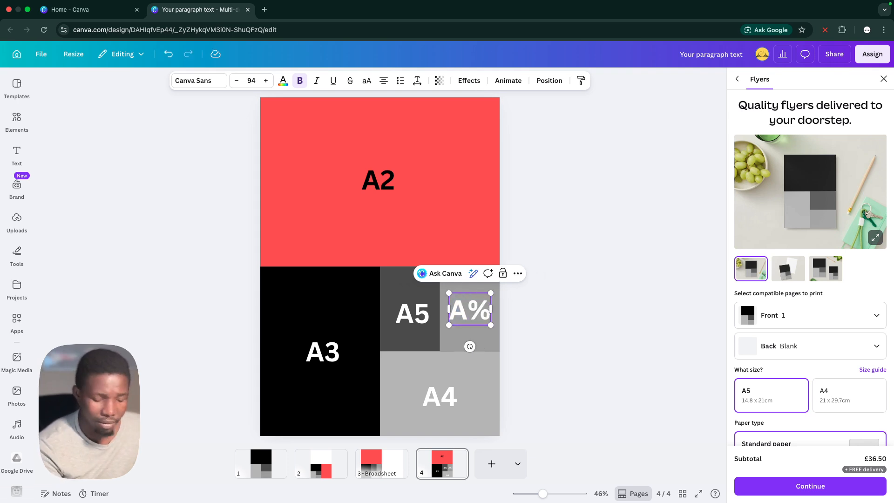
key("BackSpace")
type("5")
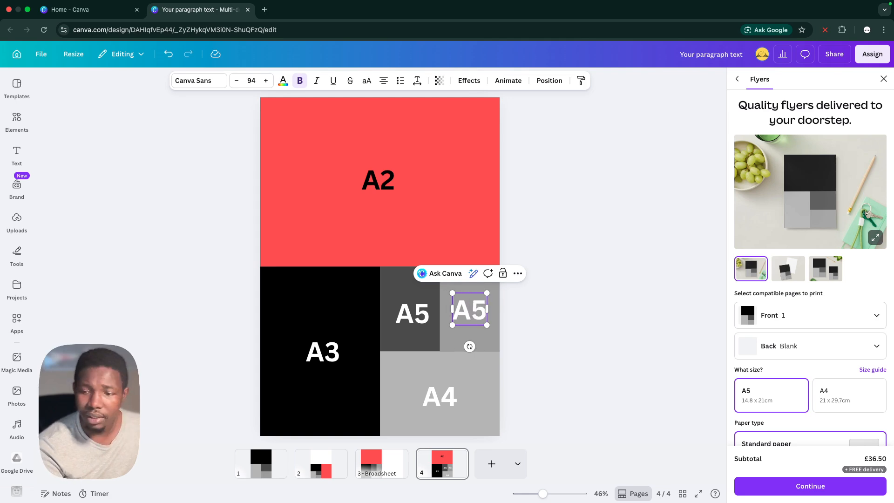
left_click(605, 338)
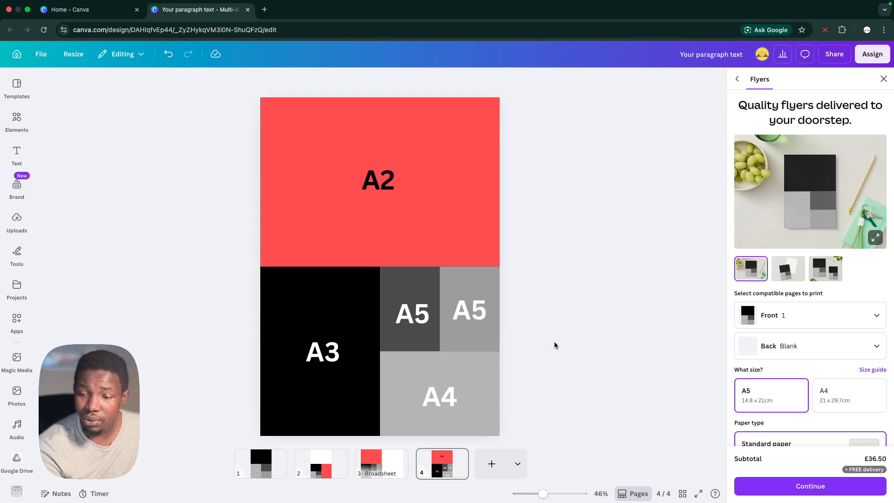
Move the edited A5 label slightly down to line up with the neighbouring A5 label, and set its transparency to 30
left_click(476, 320)
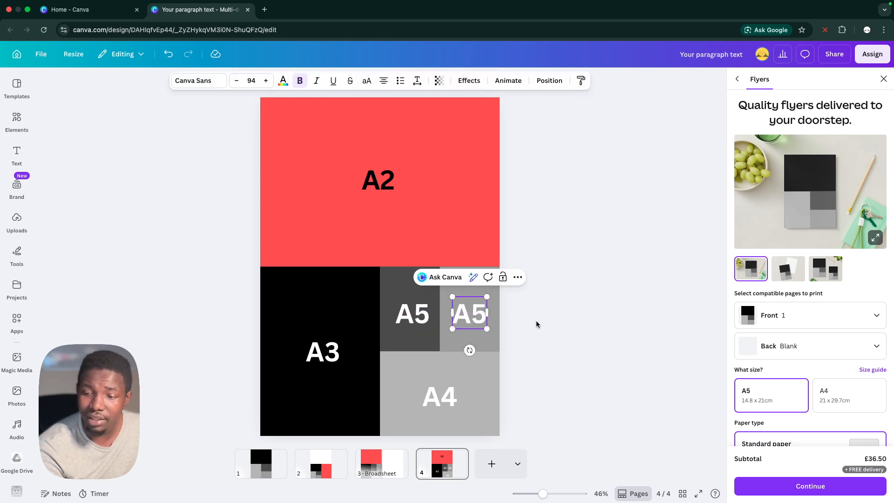
left_click(536, 320)
left_click(479, 318)
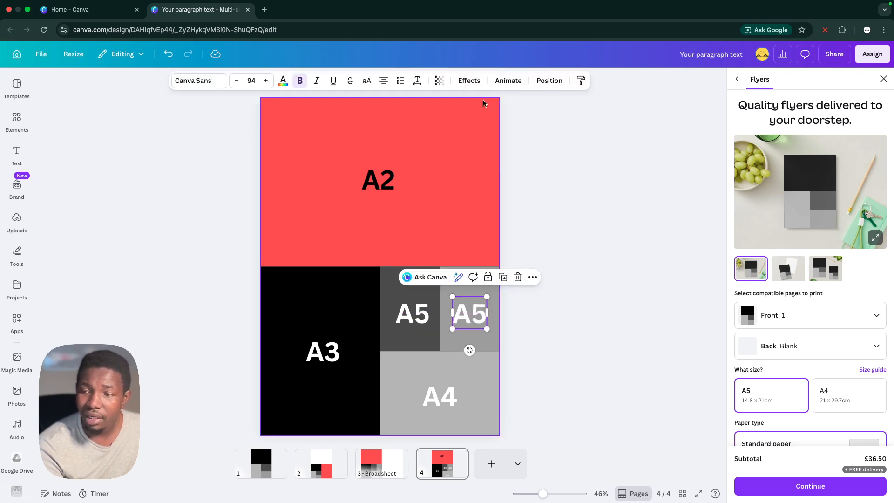
left_click(438, 87)
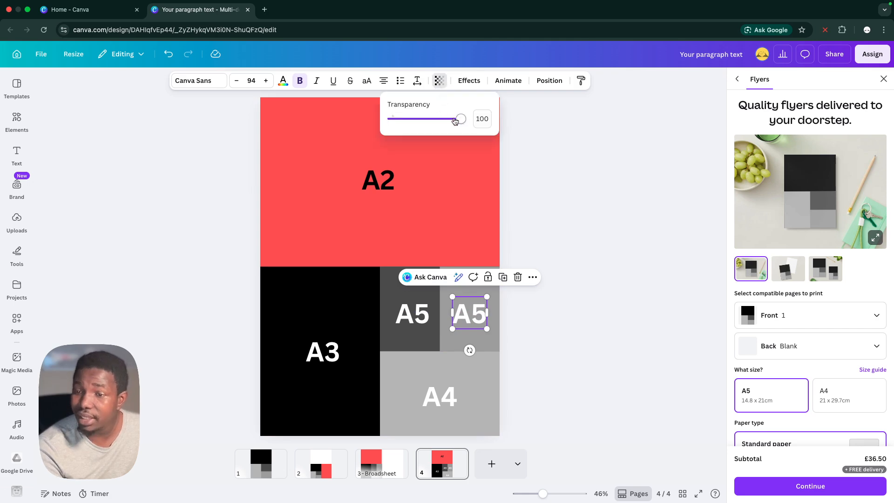
left_click_drag(458, 118, 412, 127)
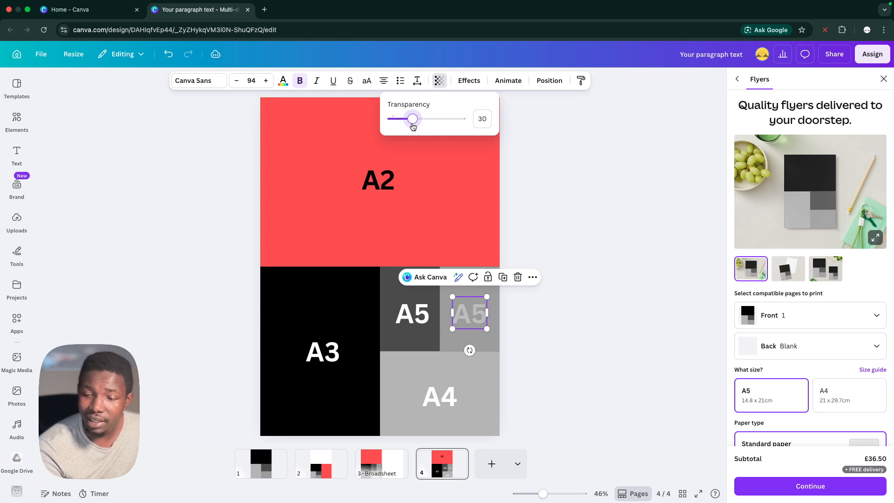
left_click(554, 315)
Duplicate the grey rectangle behind the faded A5 label and fit the copy over about the upper half of the original
left_click(446, 289)
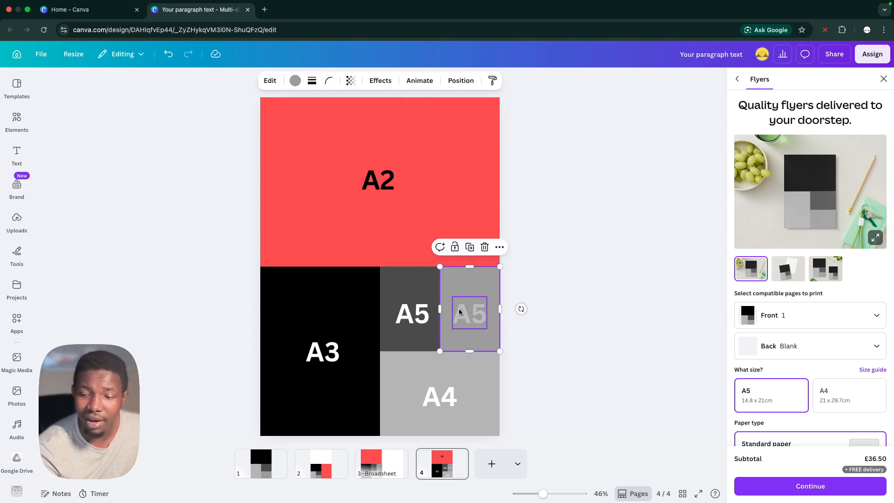
key("super+d")
left_click_drag(471, 323, 470, 312)
left_click(507, 324)
Cut the faded A5 label and paste it back in front of the half-height grey rectangle
left_click(474, 320)
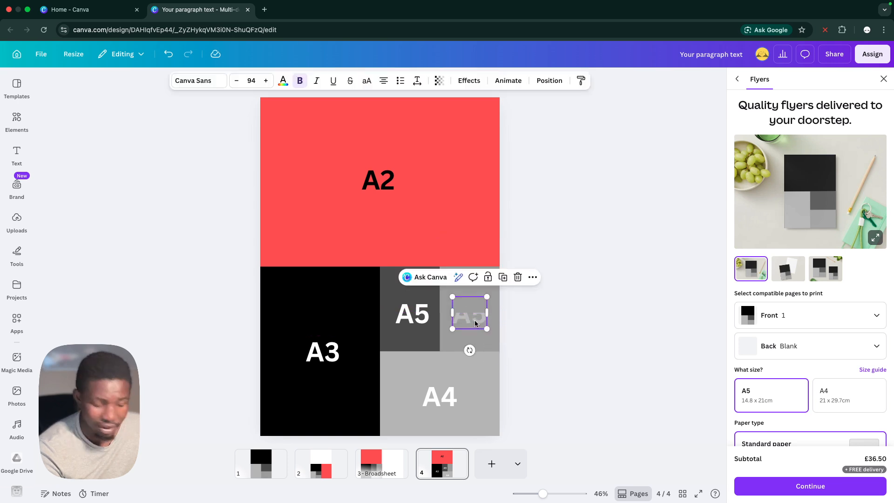
key("BackSpace")
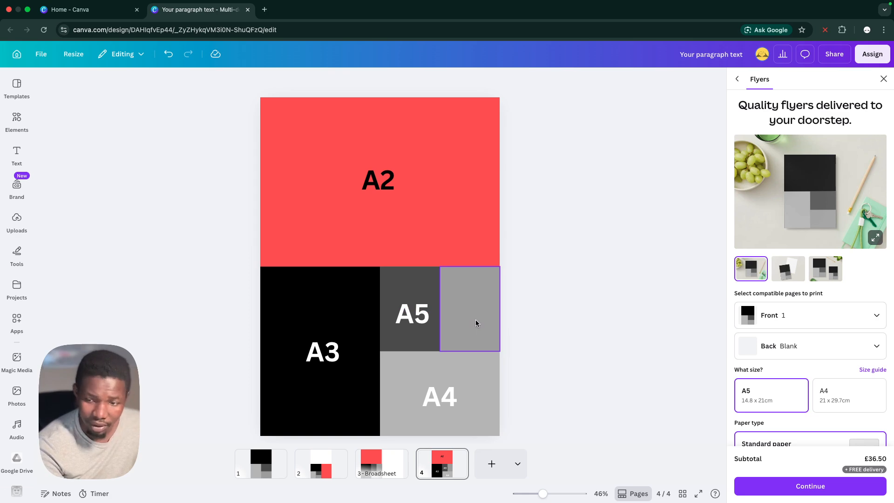
key("super+z")
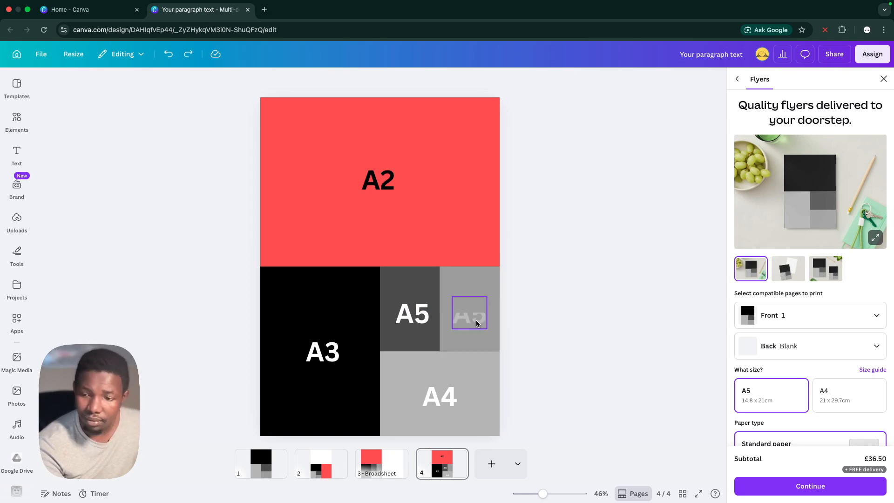
key("BackSpace")
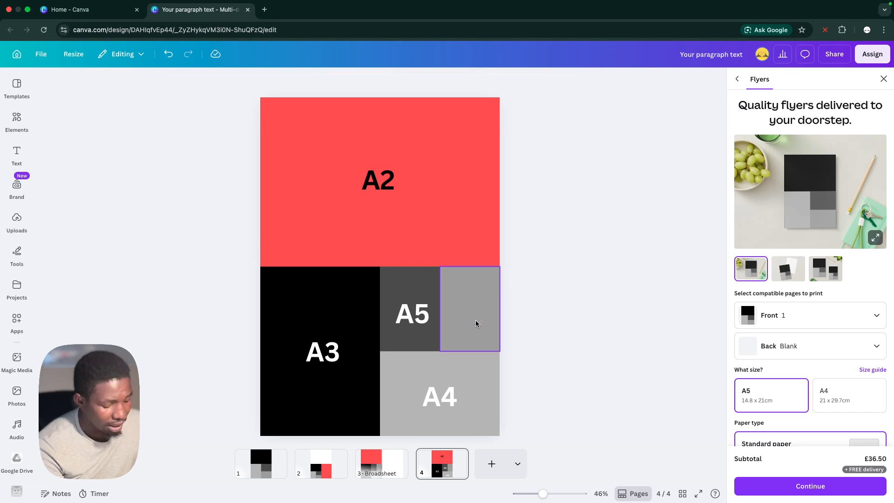
key("super+z")
left_click(537, 328)
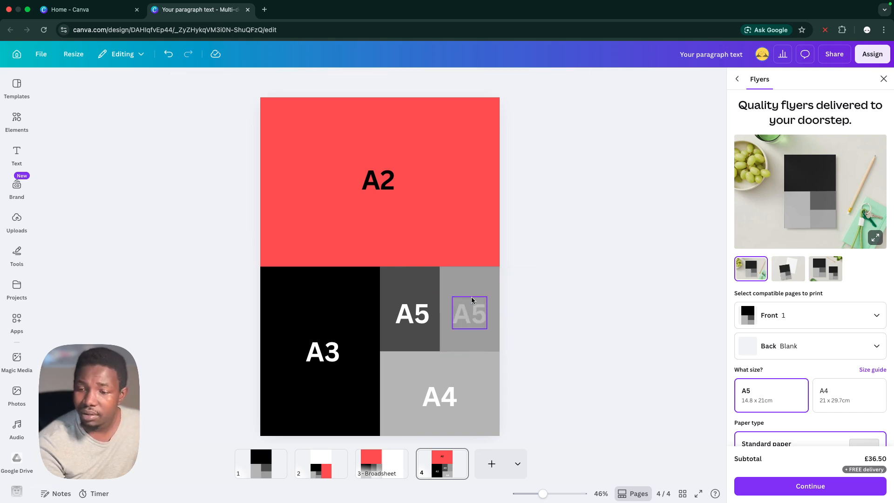
Recolour the half-height rectangle behind the faded A5 label with the custom dark grey #343434
left_click(471, 296)
left_click(460, 290)
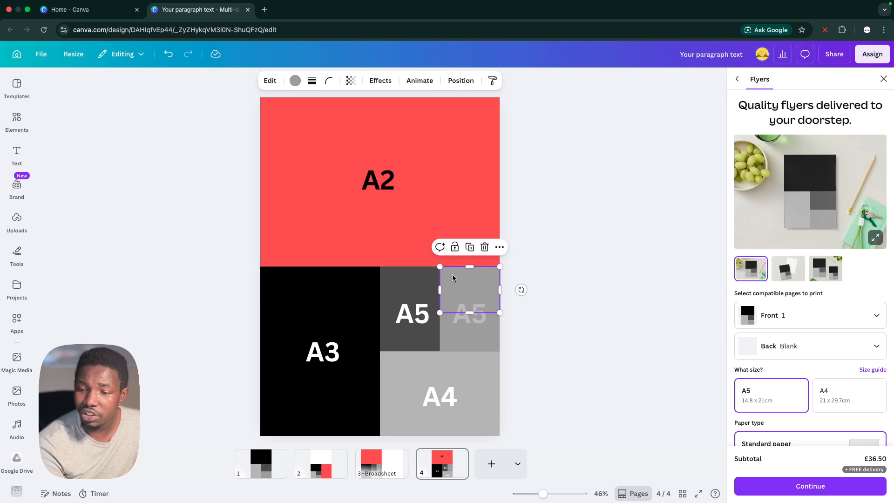
left_click(296, 81)
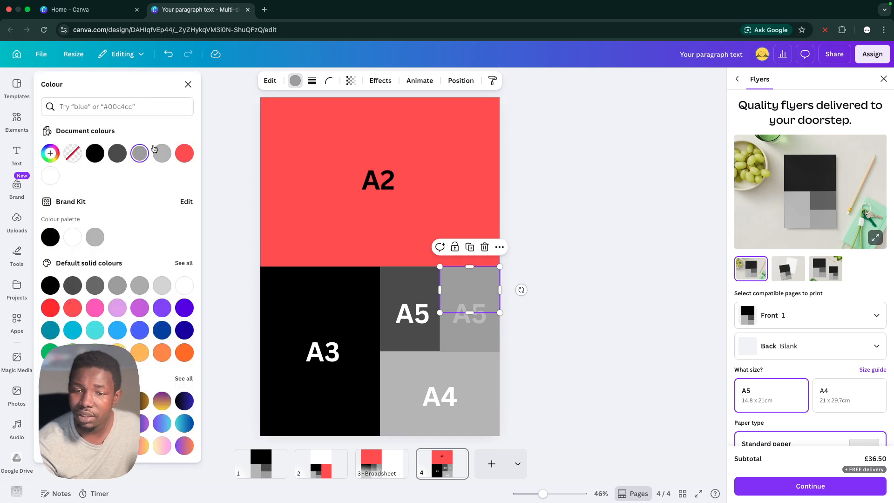
left_click(123, 152)
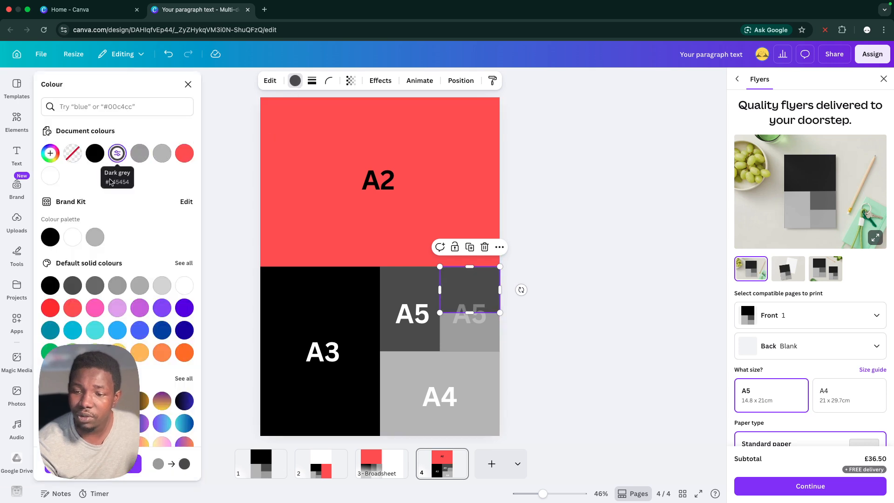
left_click(71, 285)
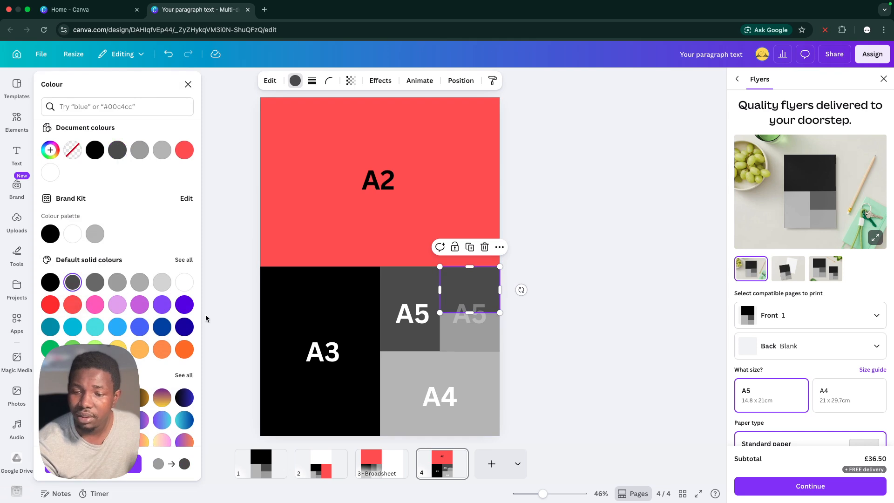
left_click(50, 282)
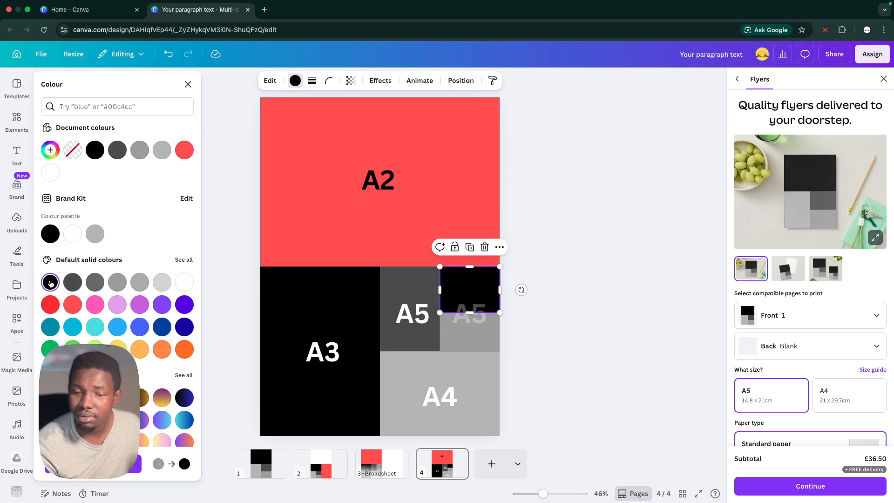
left_click(50, 152)
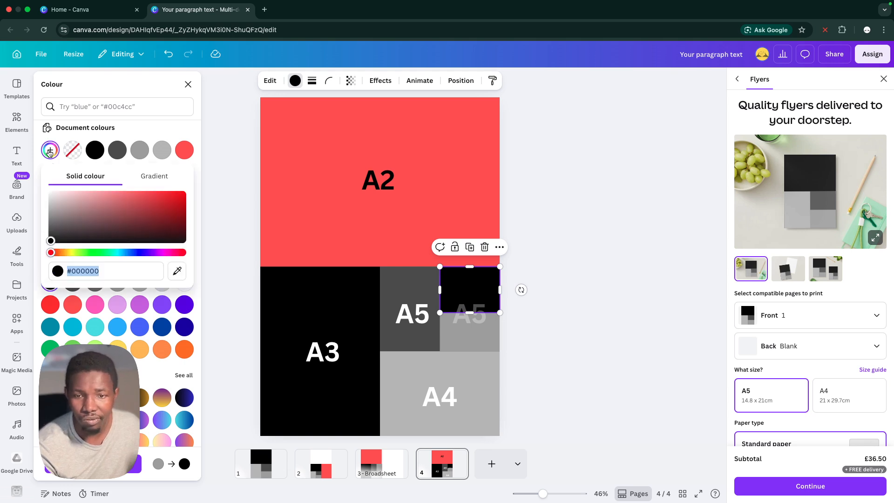
left_click(49, 151)
left_click(49, 151)
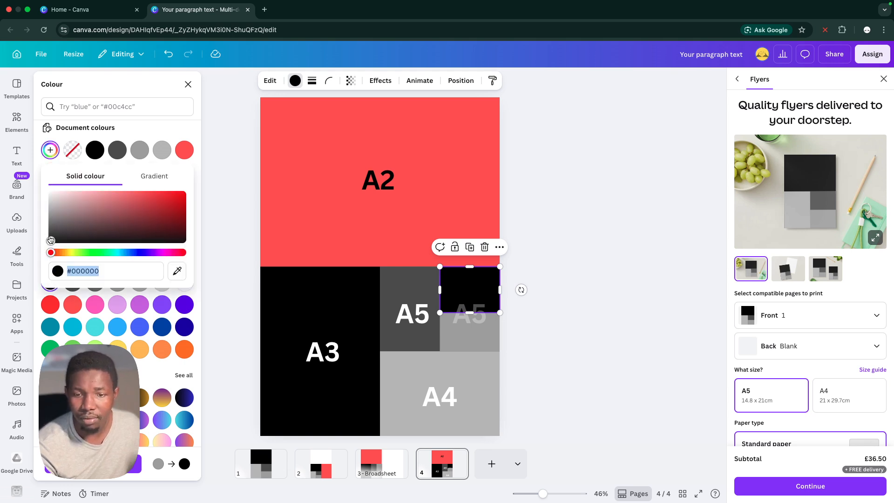
left_click_drag(51, 240, 50, 231)
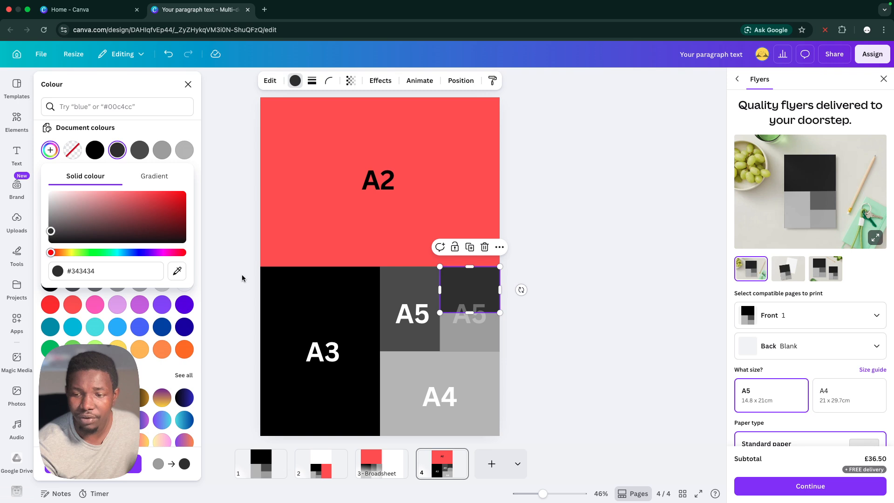
left_click(542, 322)
left_click(541, 324)
left_click(538, 331)
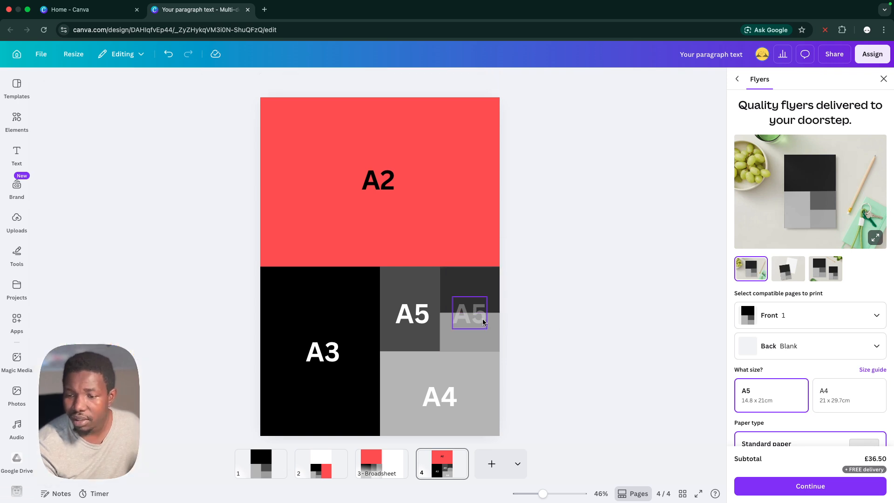
Duplicate the faded A5 label, move the copy up onto the dark grey rectangle and change its text to A6
left_click(482, 321)
key("super+d")
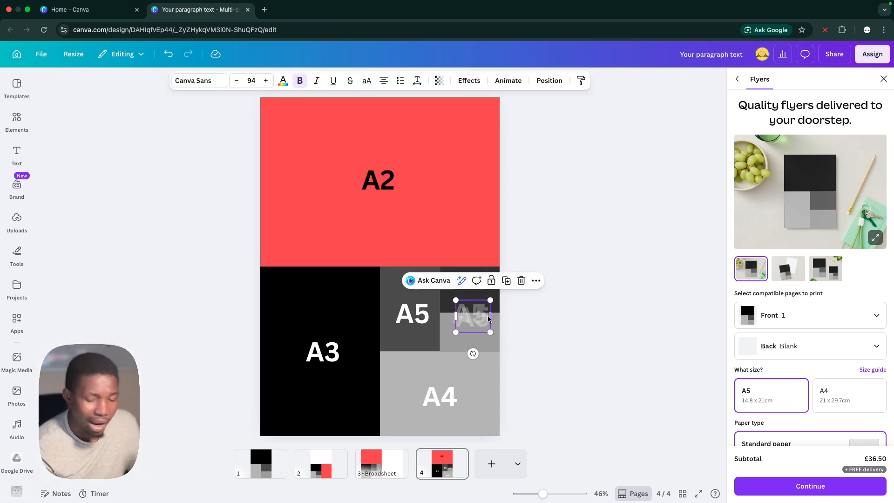
left_click_drag(477, 318, 482, 292)
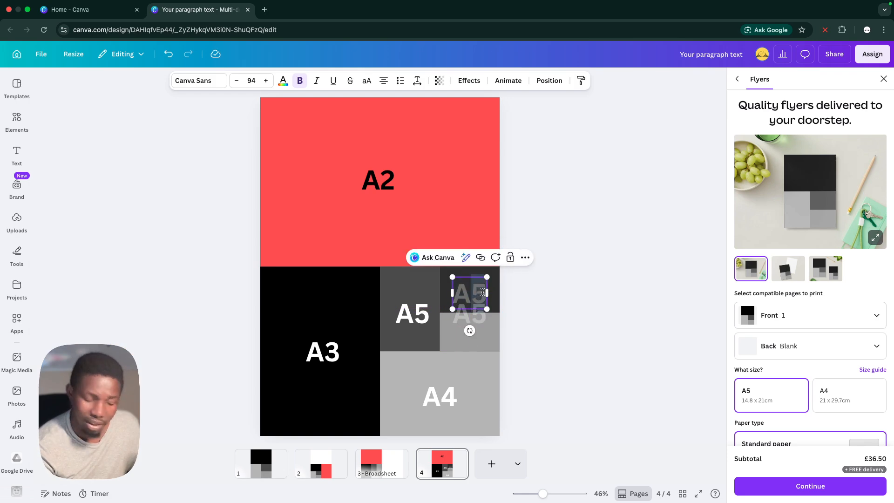
type("6")
left_click(555, 313)
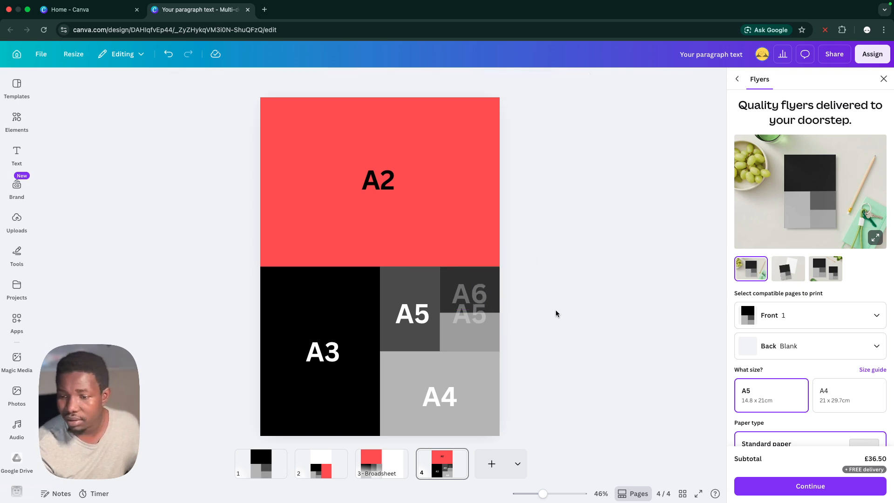
Nudge the faded A5 label slightly down and shrink the A6 label above it to font size 72.9
left_click(467, 321)
left_click_drag(470, 320, 470, 323)
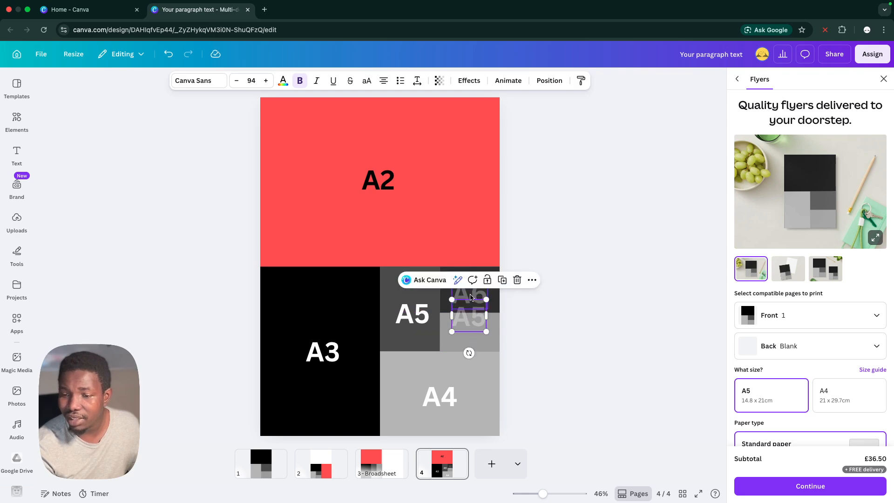
left_click(470, 297)
left_click_drag(486, 277, 474, 291)
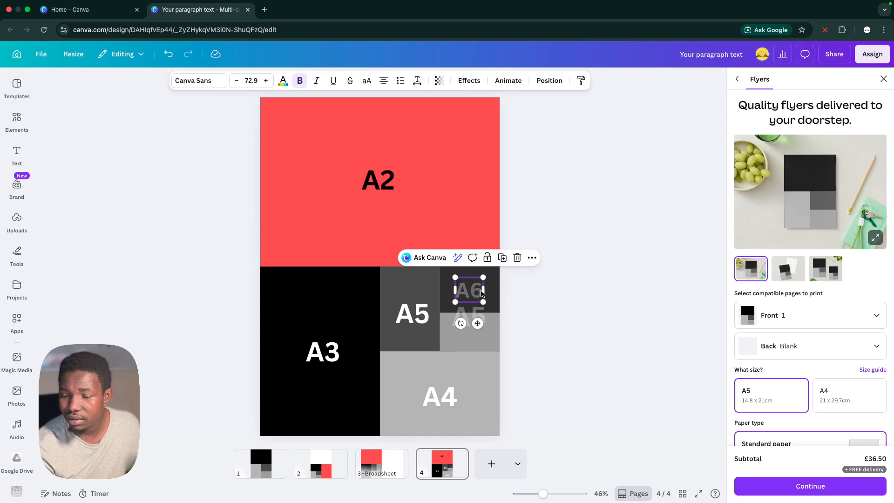
left_click(512, 303)
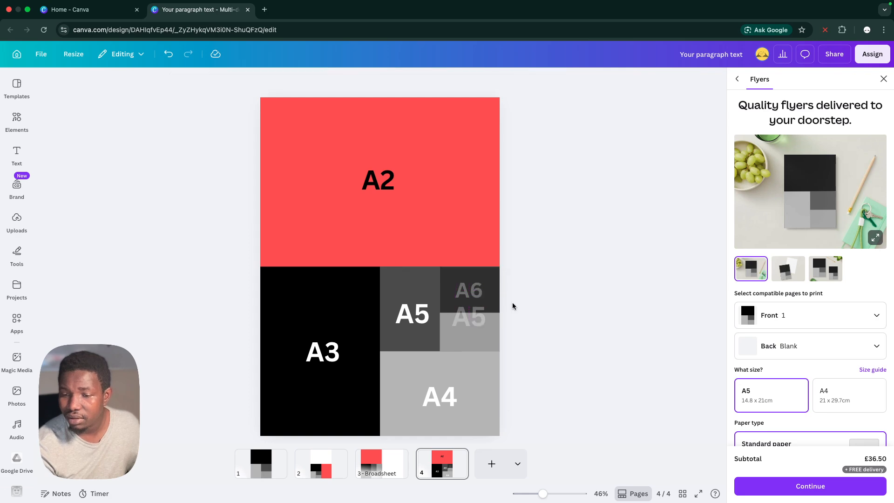
Try an Outline text effect with thickness 0 on the faded A5 label and explore a custom outline colour
left_click(459, 314)
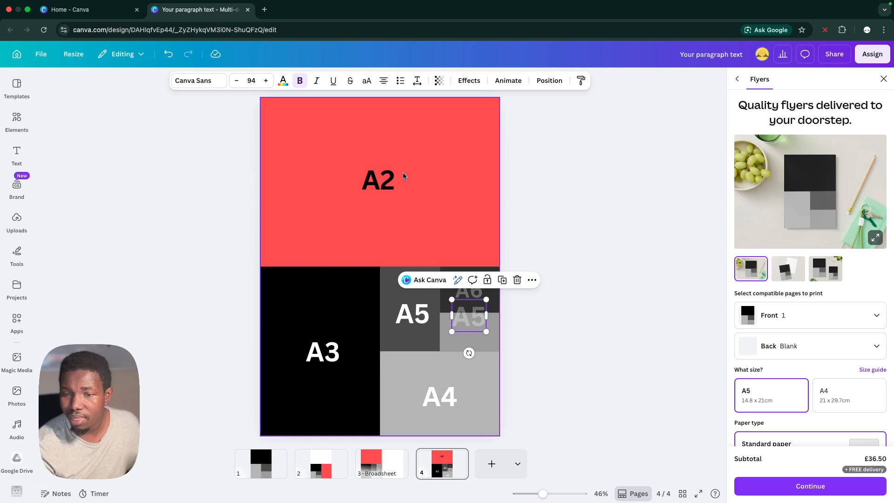
left_click(480, 83)
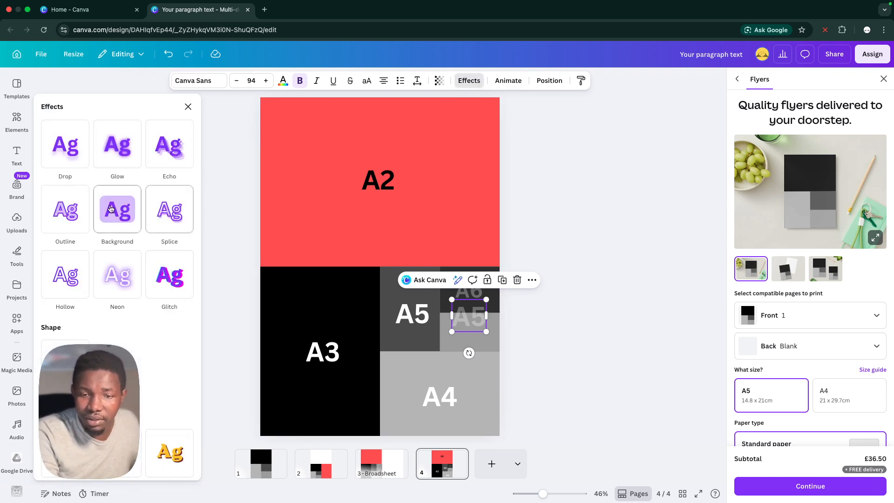
left_click(75, 221)
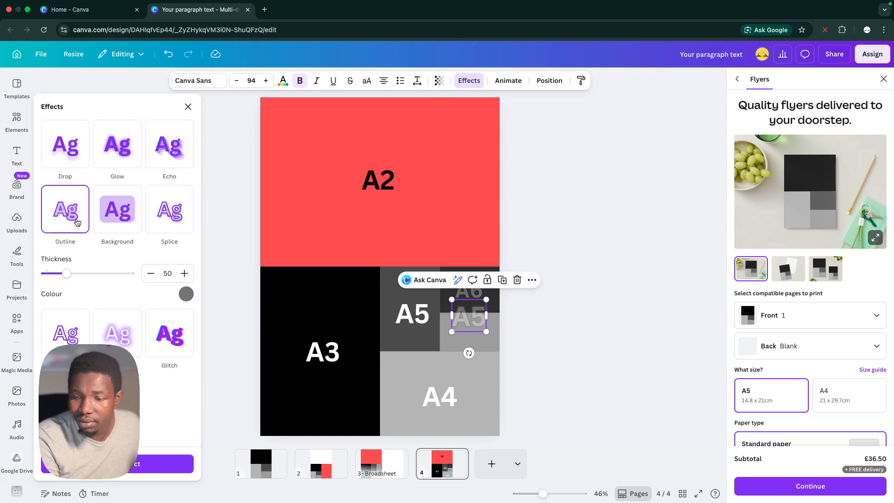
left_click_drag(67, 273, 29, 277)
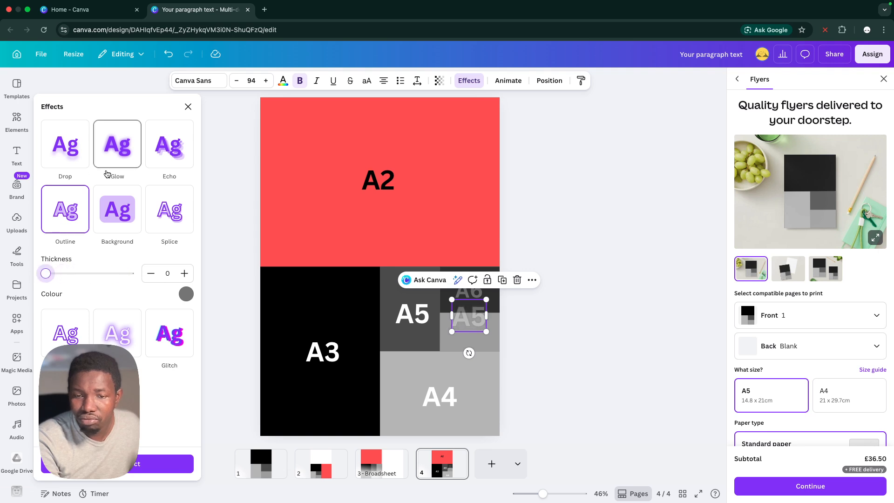
left_click(183, 290)
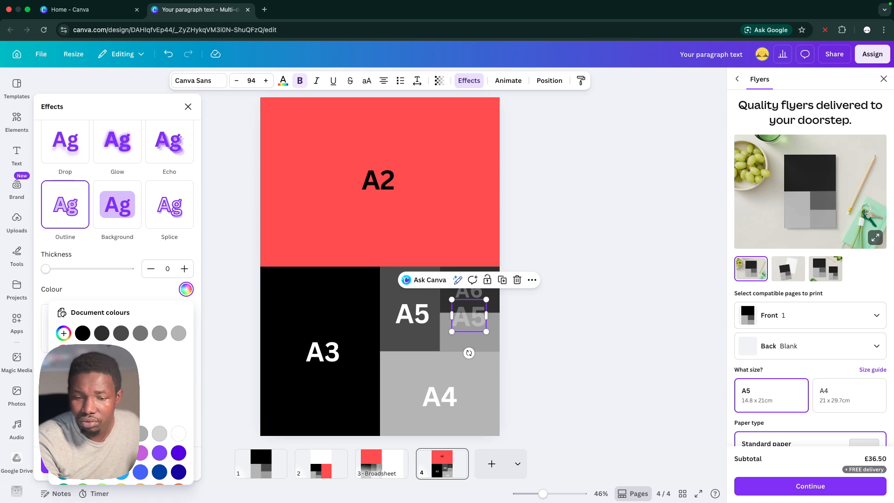
scroll(121, 391, "down", 1)
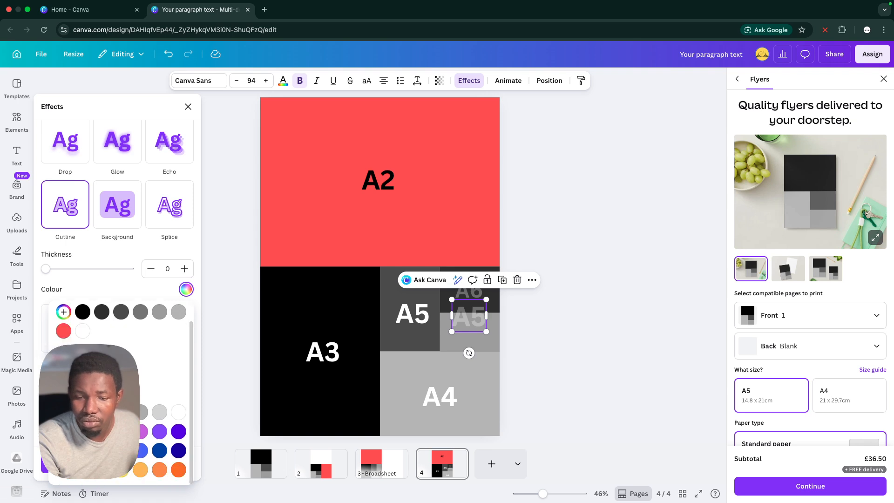
left_click(63, 312)
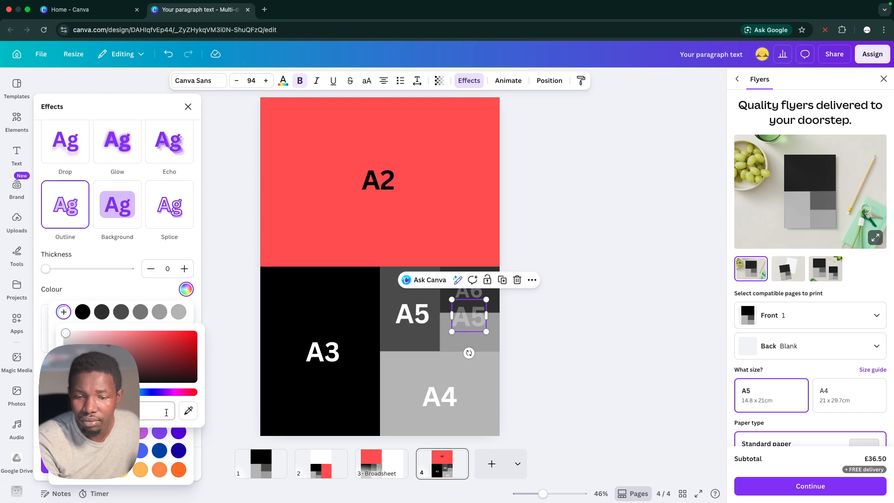
Apply the Splice effect with offset 100 to the faded A5 label and set its transparency to 8
left_click(169, 208)
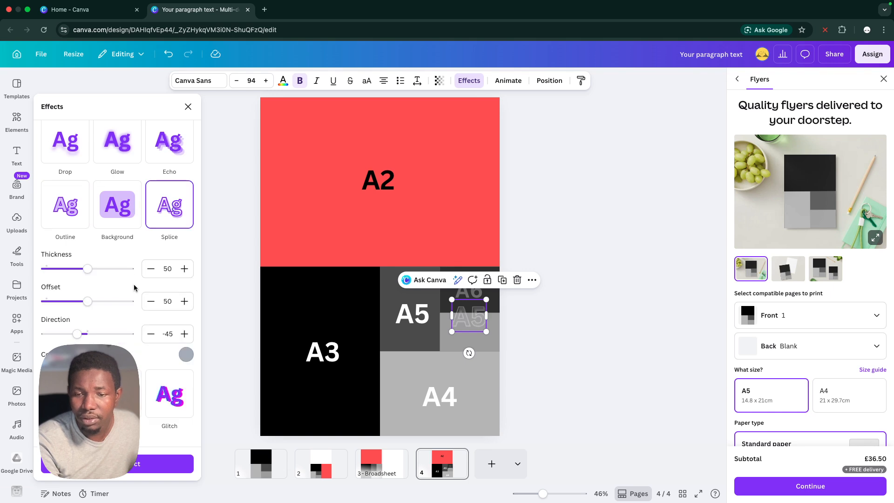
left_click_drag(87, 304, 137, 295)
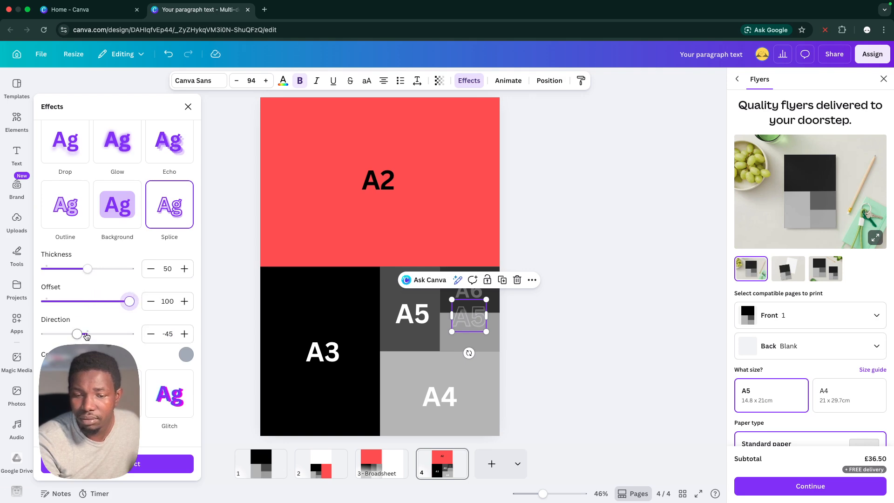
left_click(439, 80)
left_click_drag(444, 120, 397, 127)
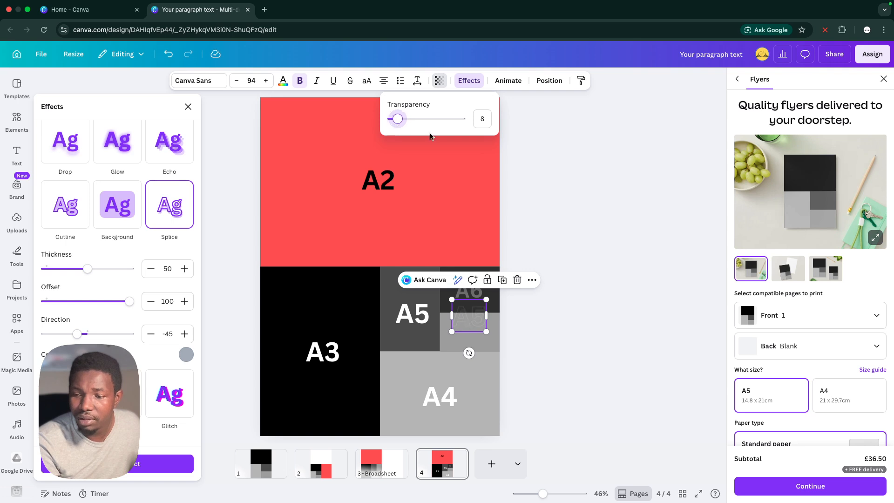
left_click(611, 218)
left_click(602, 223)
left_click(536, 265)
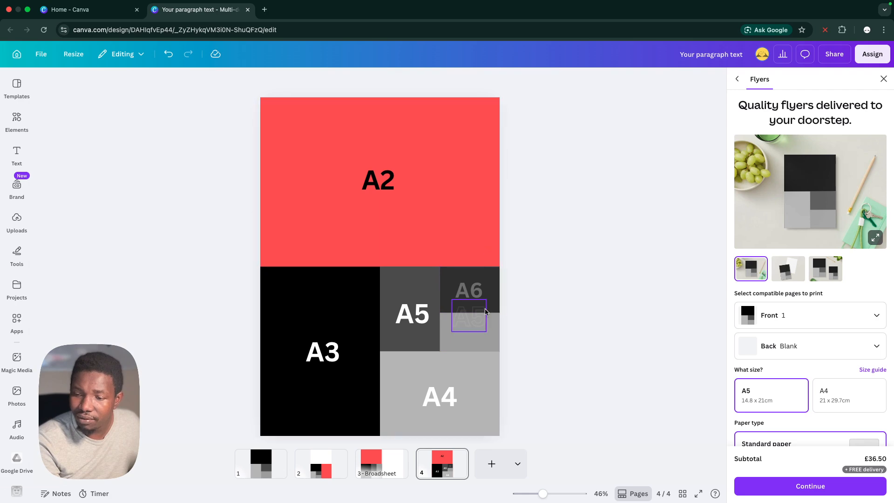
left_click(488, 277)
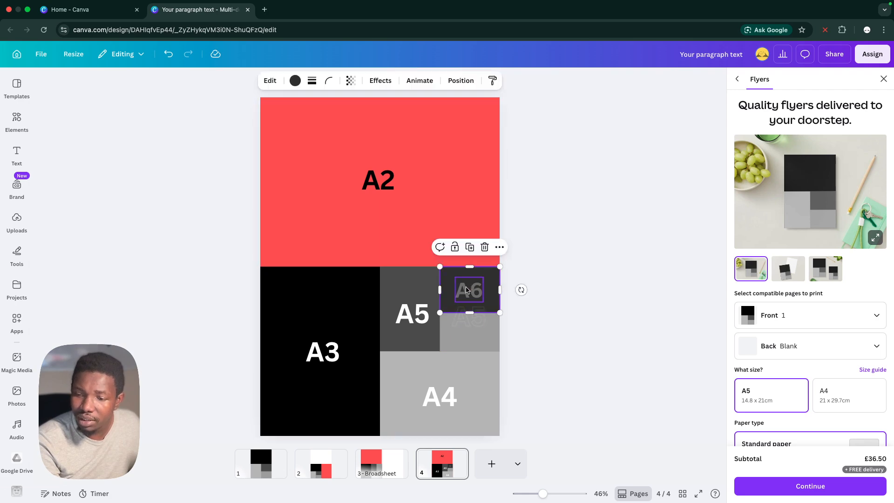
left_click(553, 295)
left_click(472, 289)
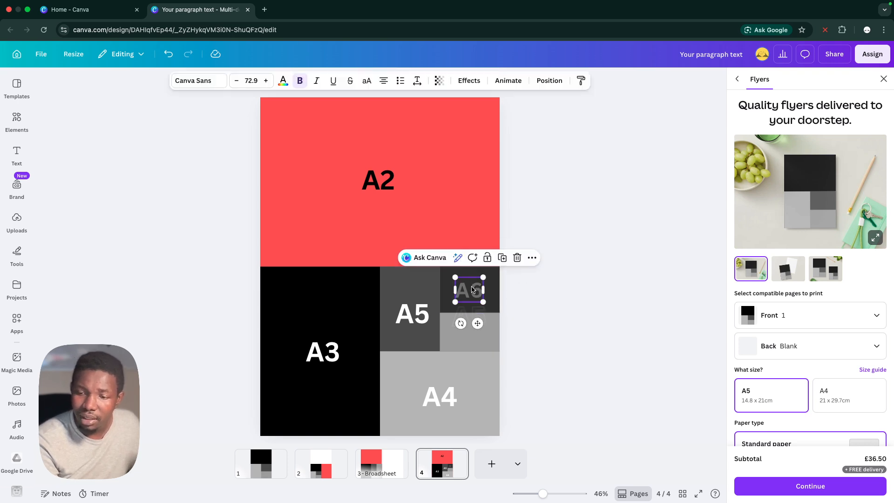
left_click(552, 302)
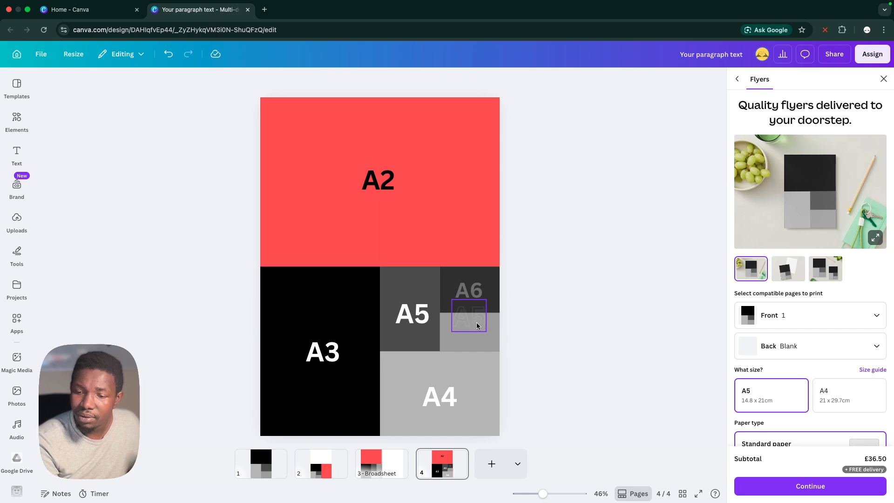
left_click(476, 322)
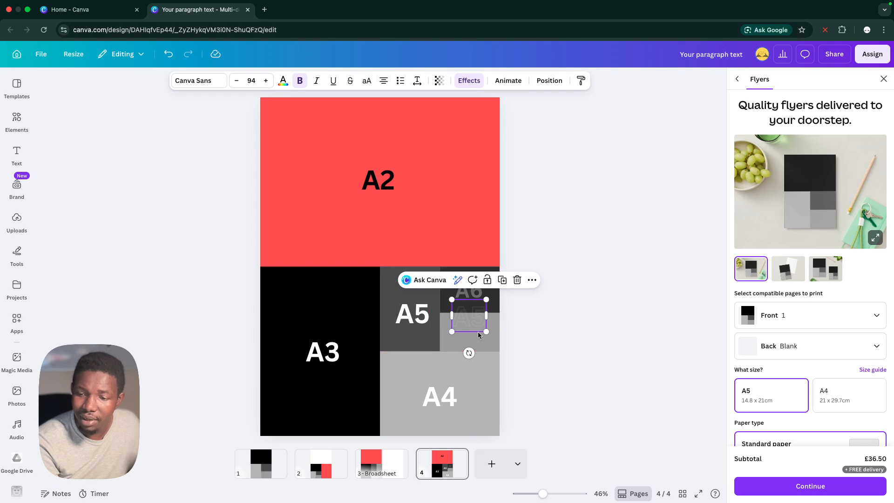
left_click(508, 308)
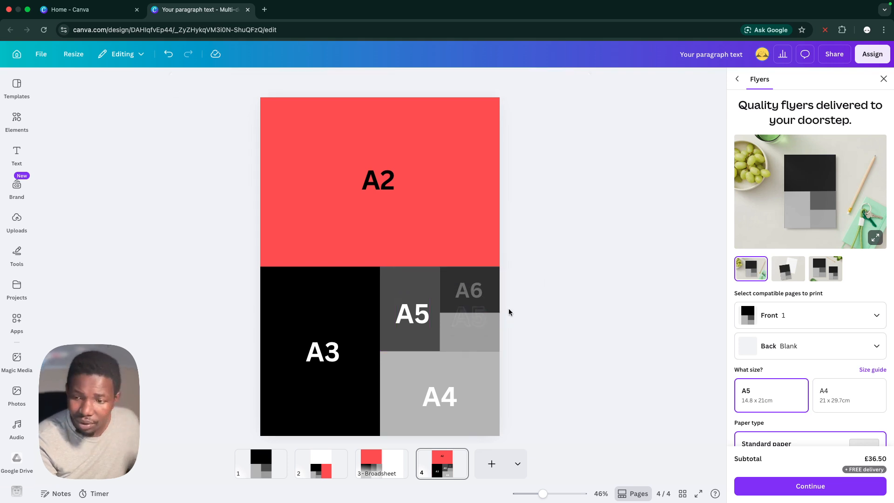
Duplicate the spliced A5 label, shrink the copy to font size 57.9 and place it just beside the white A5 label
left_click(480, 313)
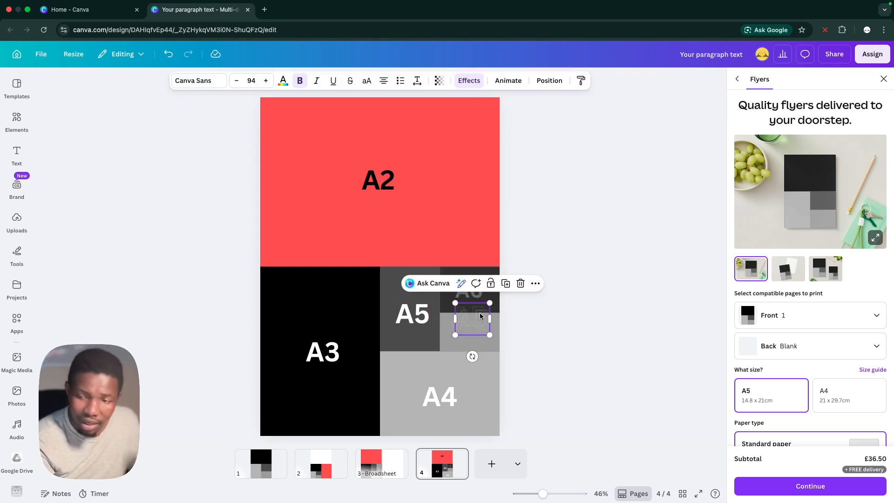
left_click_drag(479, 317, 445, 310)
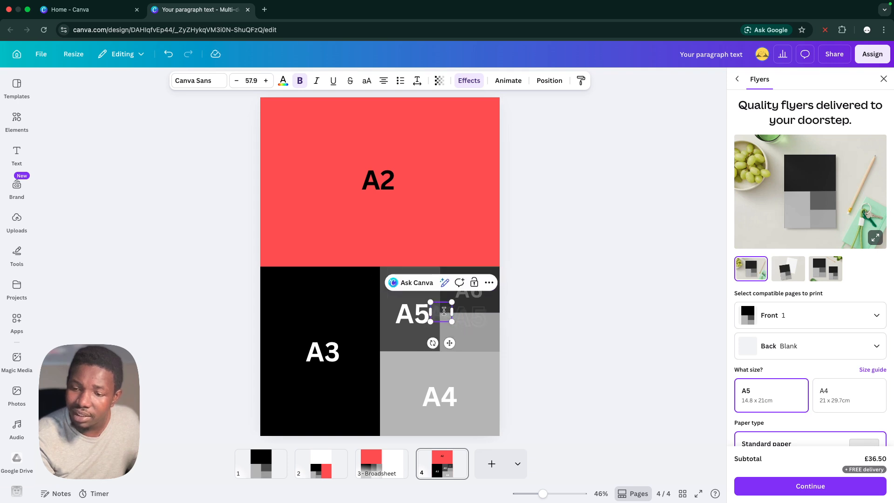
left_click(567, 318)
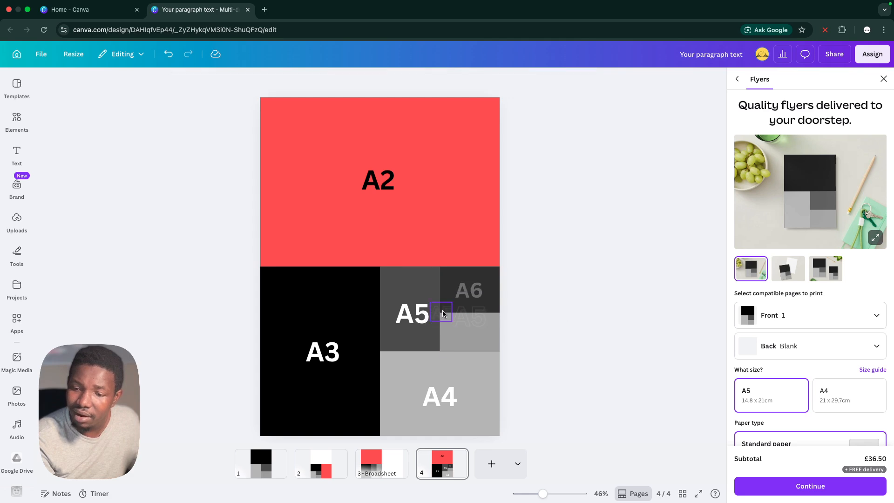
left_click(442, 310)
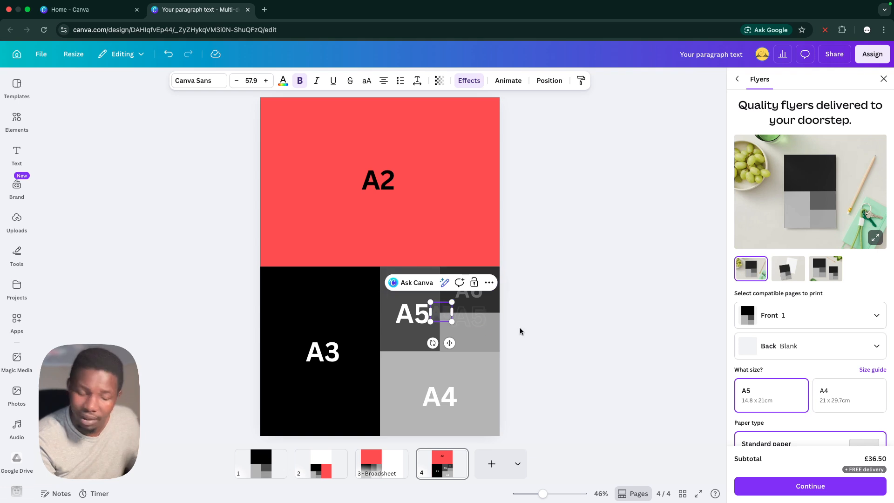
left_click(595, 309)
left_click(434, 310)
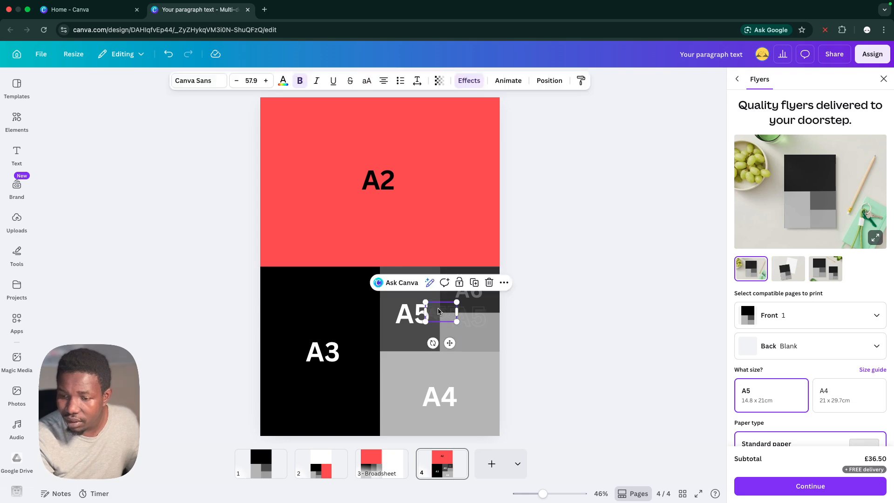
key("BackSpace")
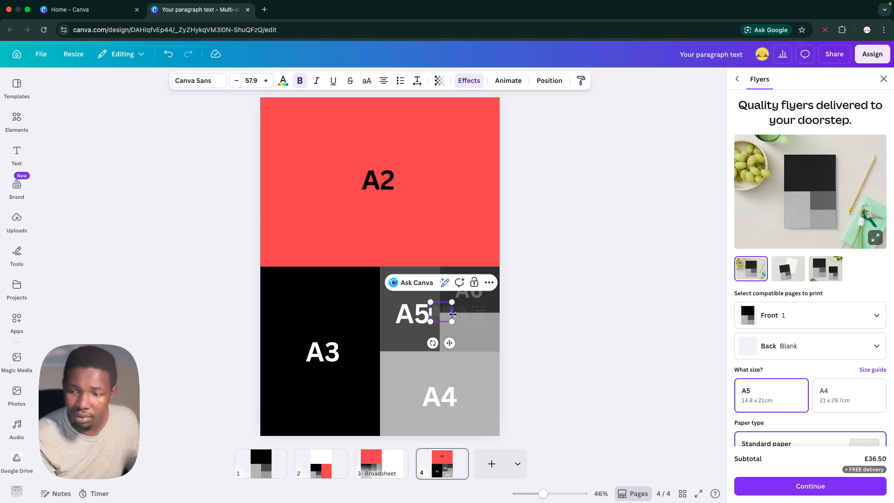
left_click(537, 300)
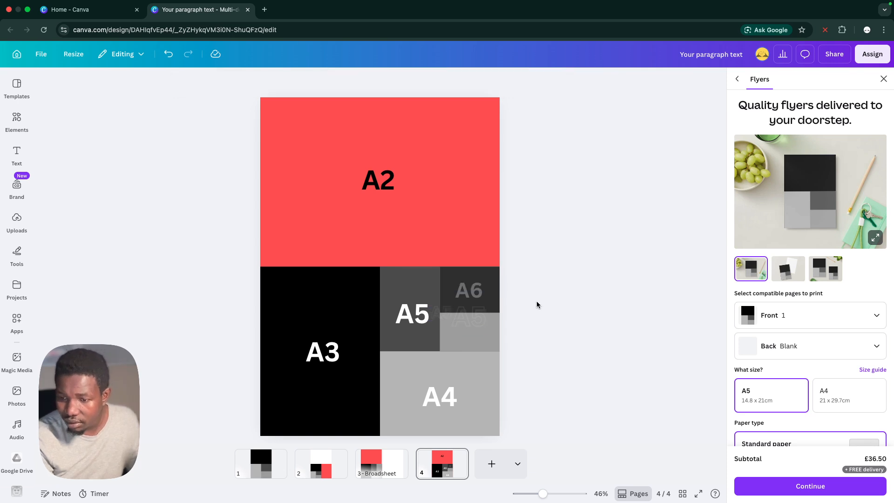
Set the Splice effect of the small faded A5 copy to offset 45 and thickness 0
left_click(552, 494)
left_click_drag(552, 494, 554, 494)
scroll(500, 386, "down", 3)
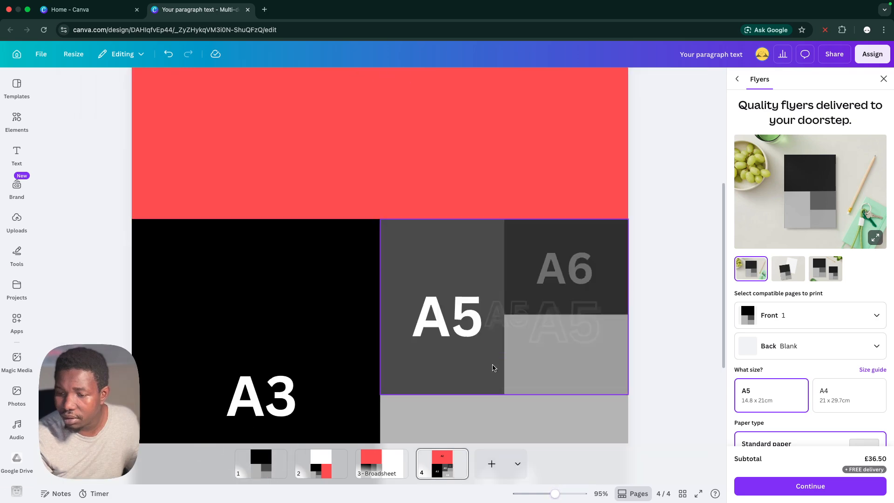
scroll(510, 270, "down", 1)
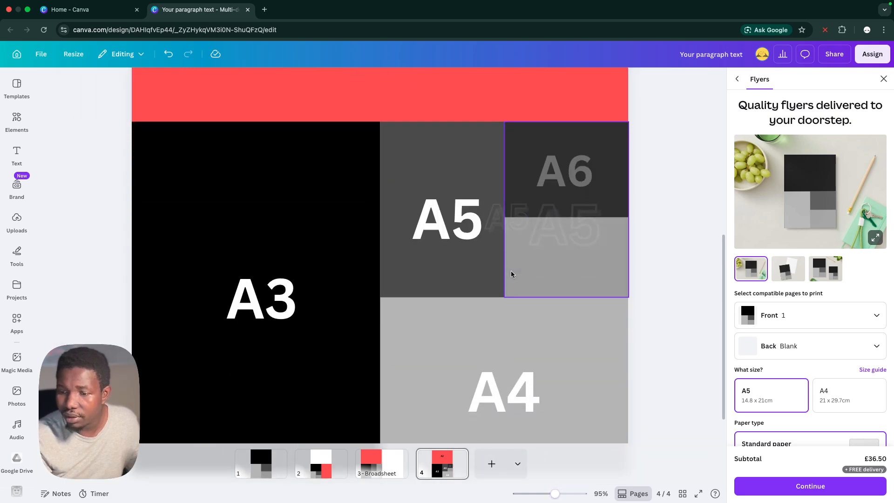
left_click_drag(502, 224, 502, 224)
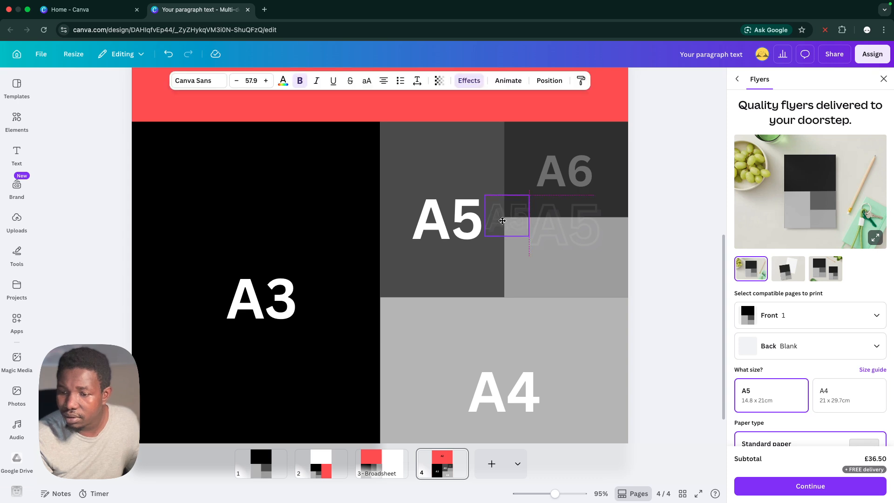
left_click(470, 82)
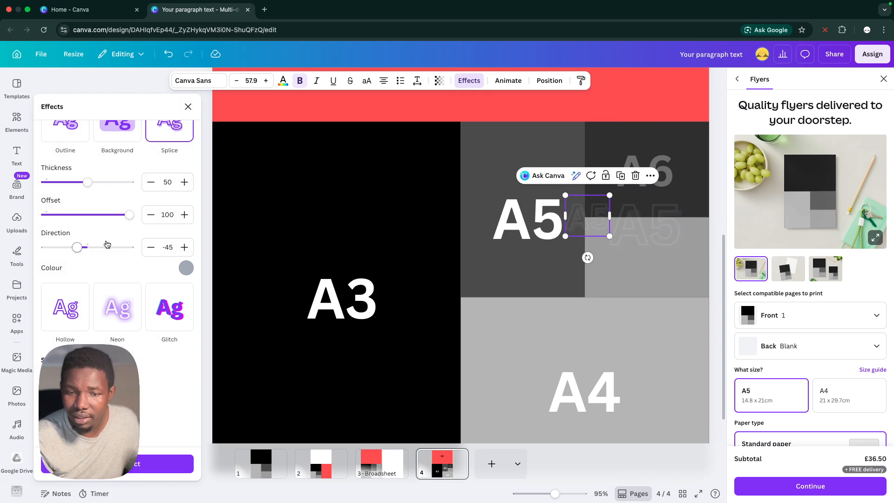
left_click_drag(127, 217, 84, 217)
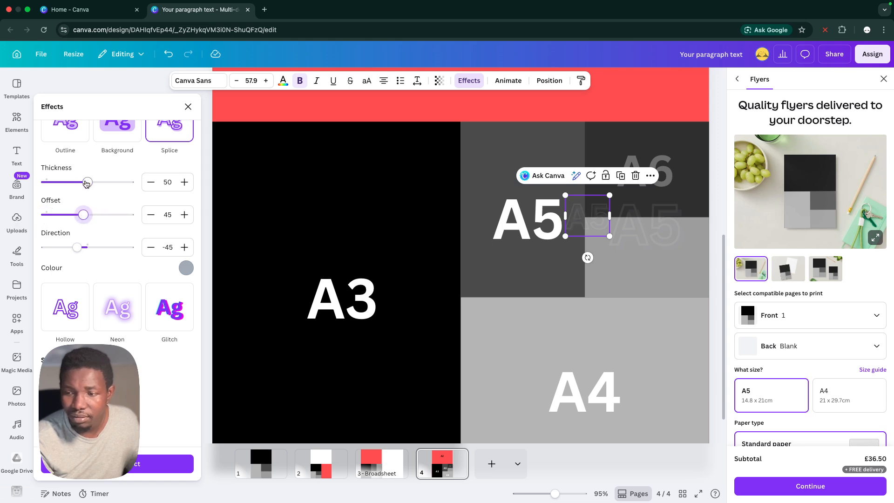
left_click_drag(86, 183, 42, 190)
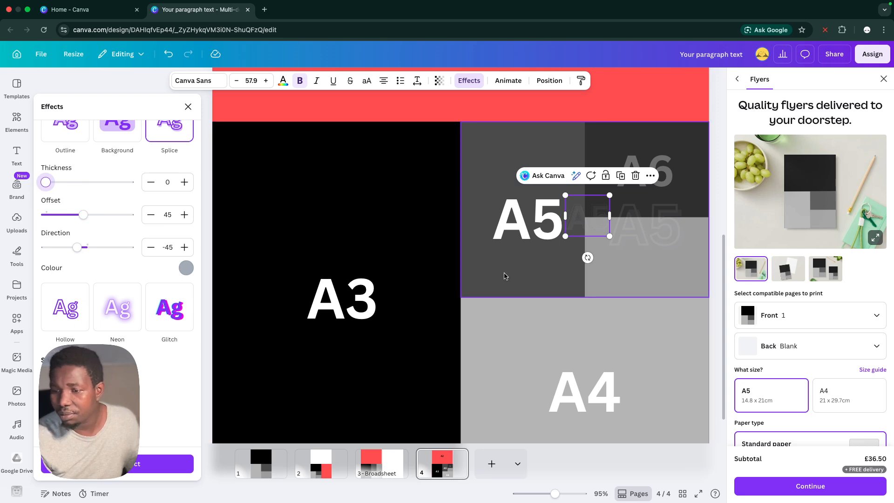
Compare the text effect settings of the small faded, large faded and solid white A5 labels
left_click(503, 293)
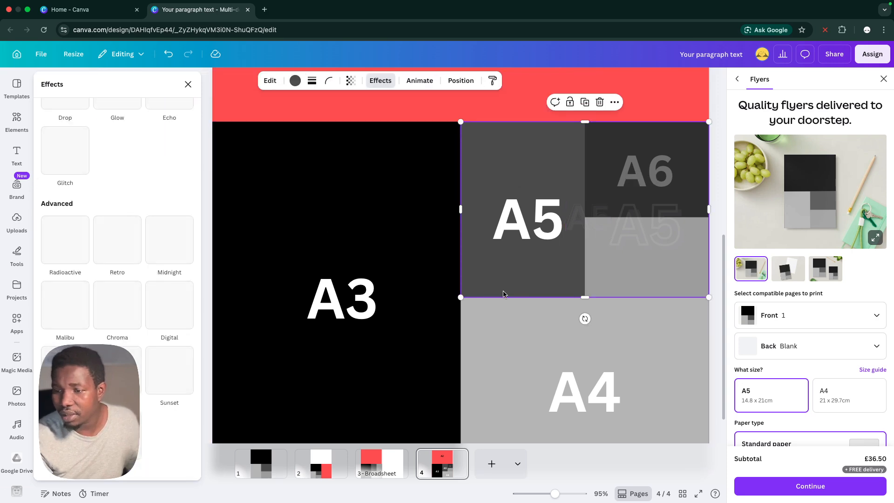
left_click(586, 224)
left_click(587, 221)
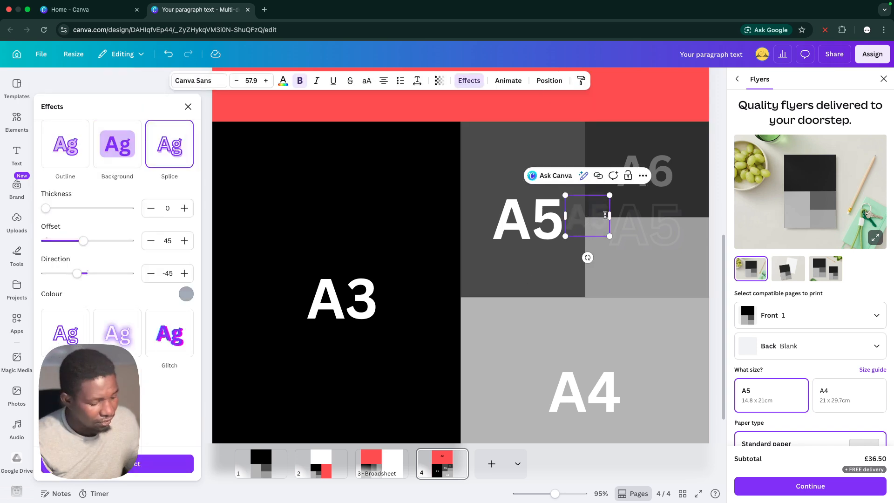
left_click(554, 324)
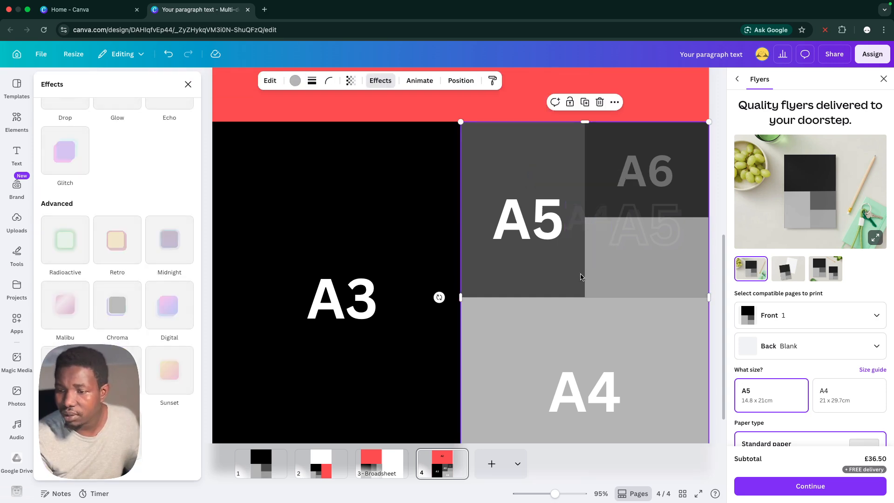
left_click(581, 394)
left_click(632, 217)
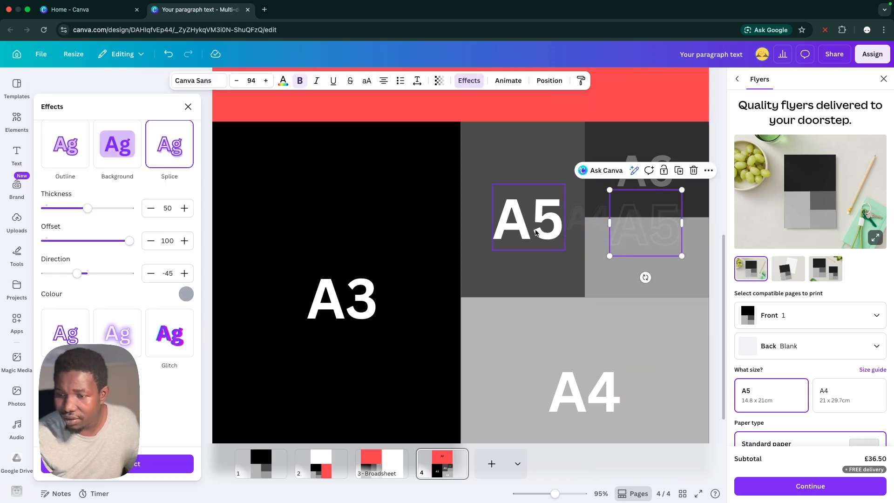
left_click(535, 233)
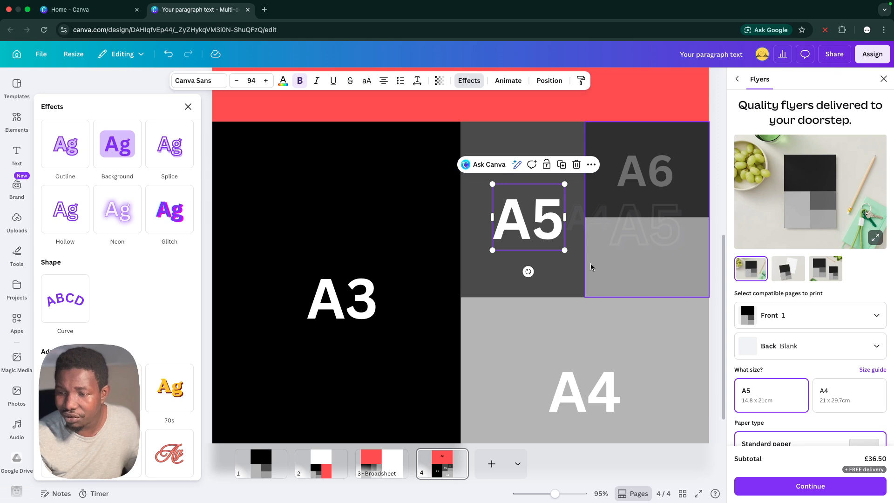
left_click(579, 215)
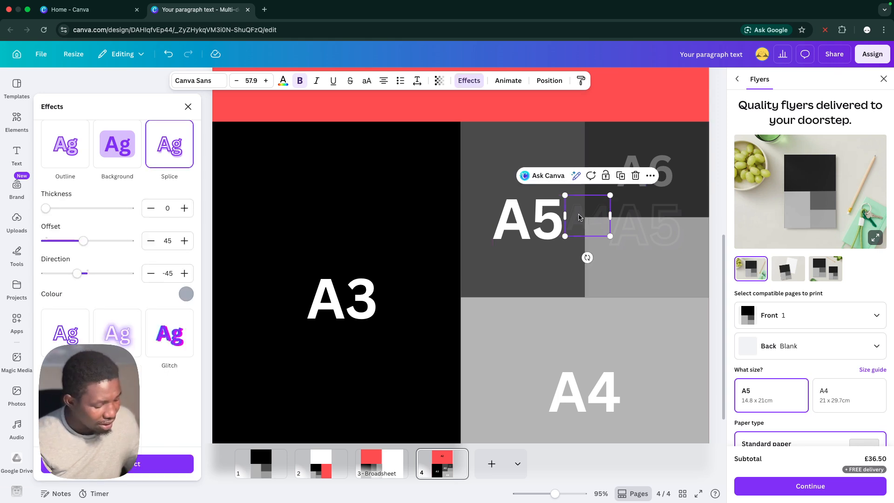
Duplicate the small faded label onto the border between the A5 and A4 blocks and change the copy's text to A3
left_click_drag(578, 217, 574, 288)
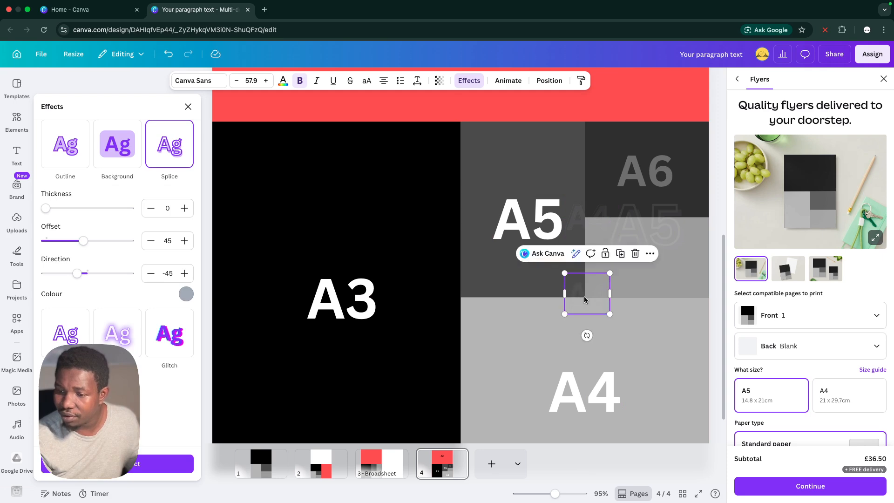
left_click(586, 296)
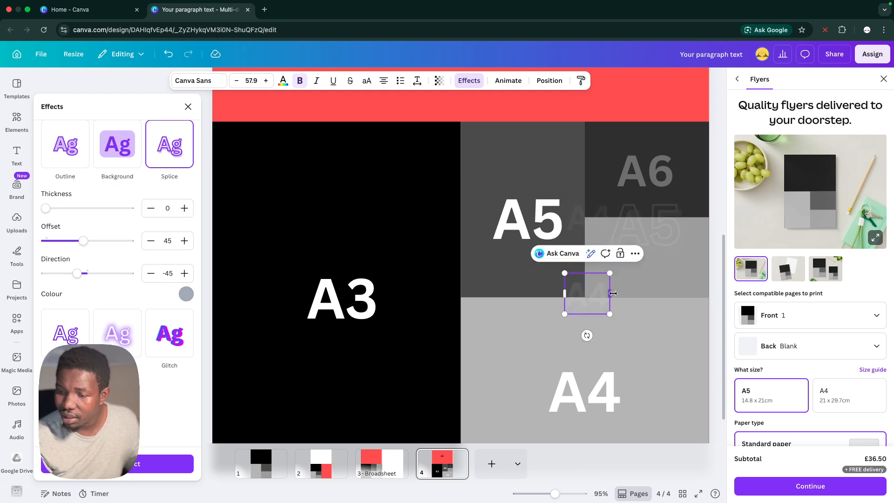
left_click(449, 299)
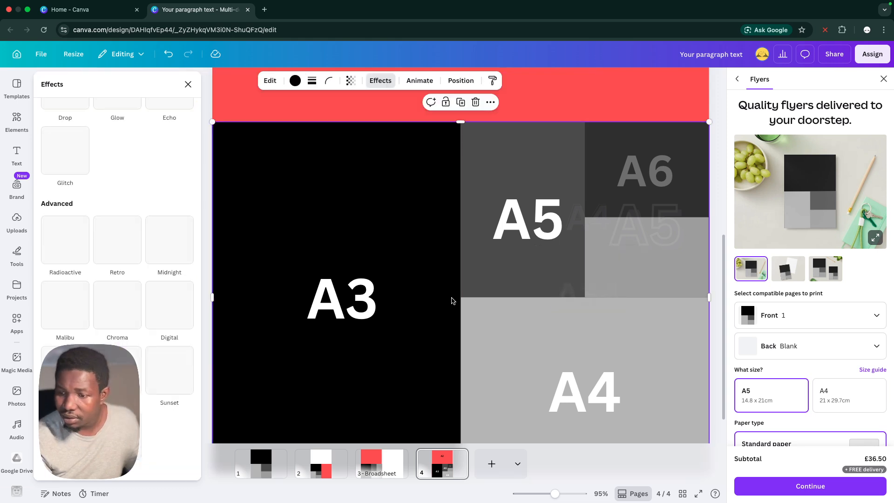
left_click(596, 307)
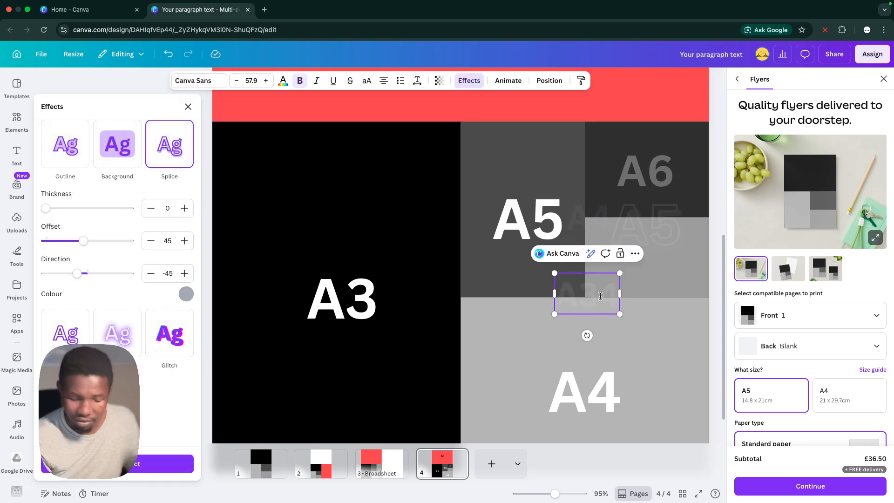
left_click(541, 138)
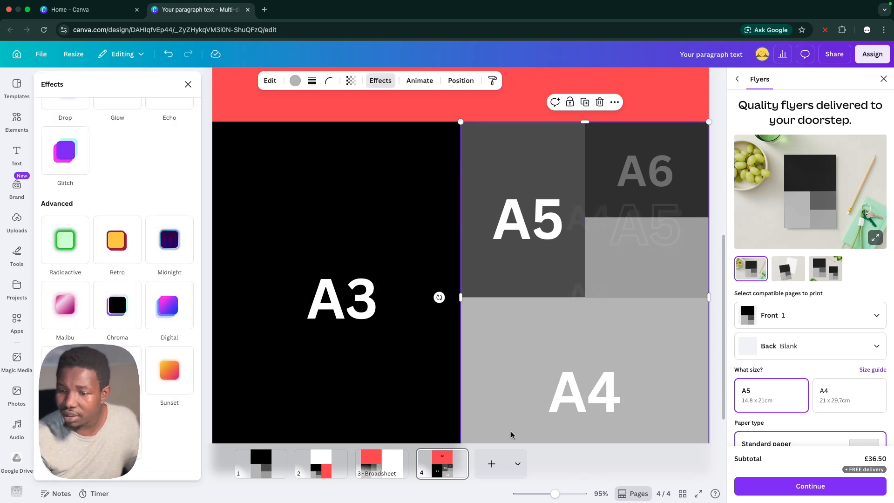
Set the small A3 label's text colour to black and make it more opaque, nudging it down onto the A5/A4 border
left_click(578, 280)
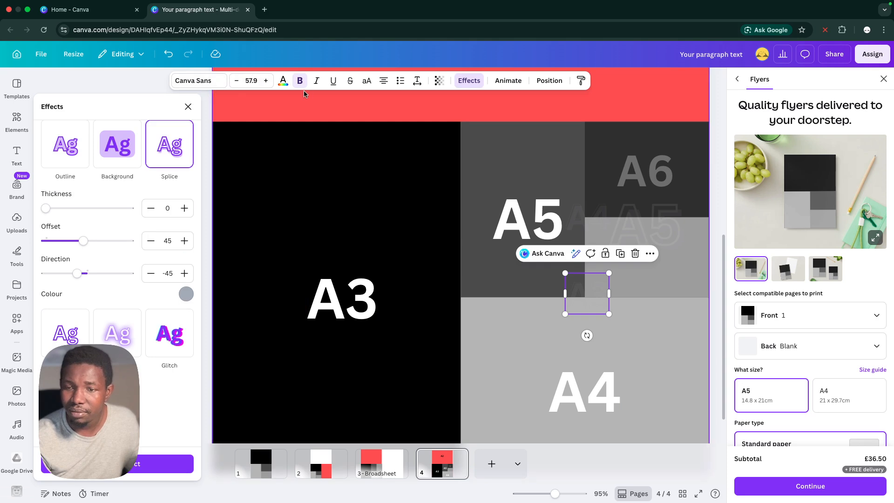
left_click(283, 81)
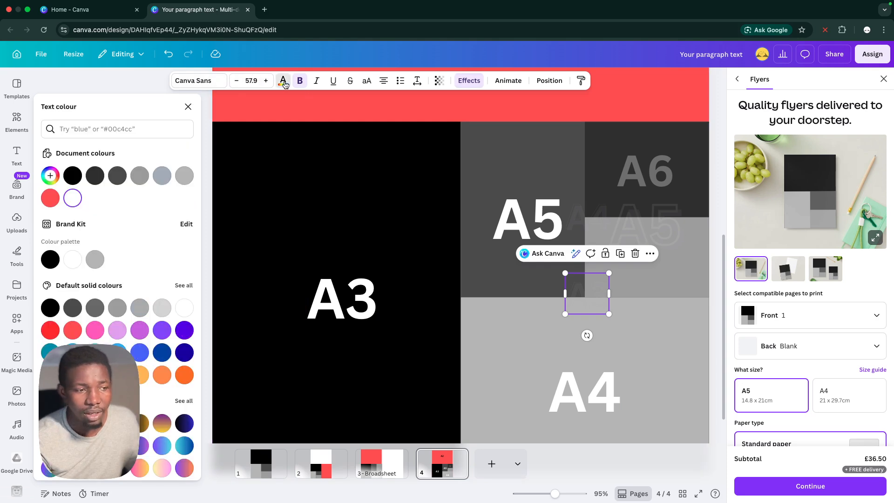
left_click(72, 176)
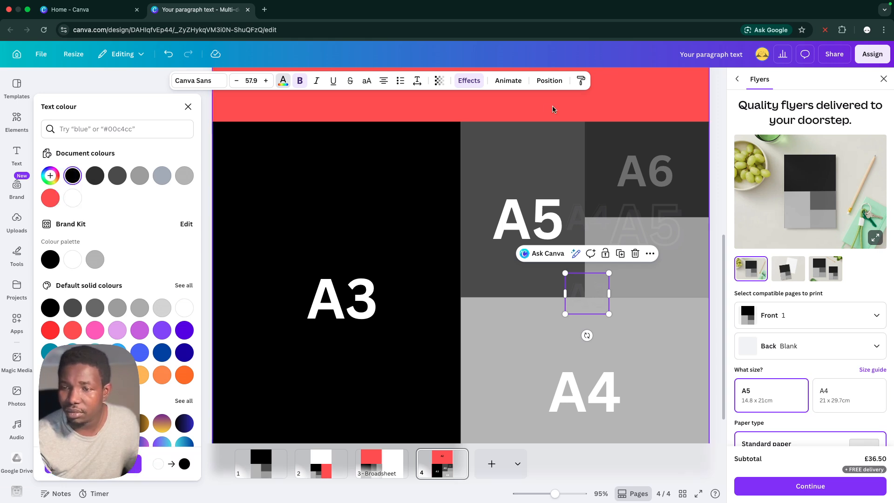
left_click(443, 85)
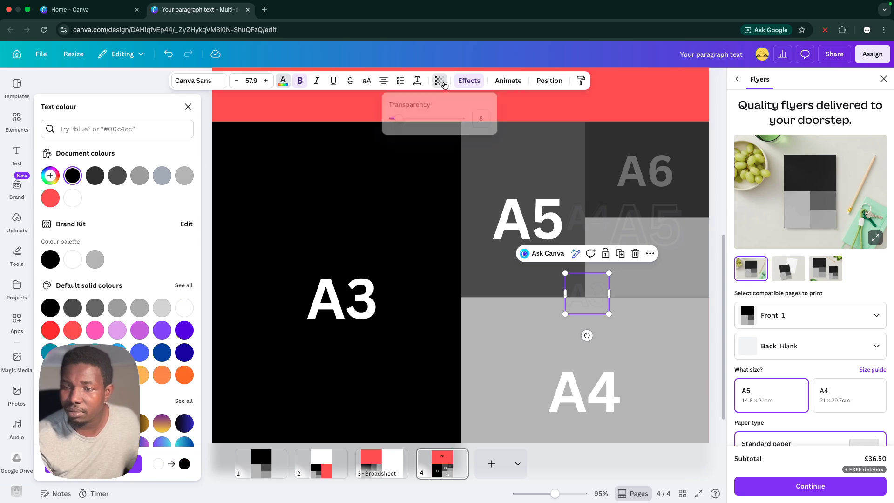
left_click_drag(397, 119, 431, 119)
left_click(479, 163)
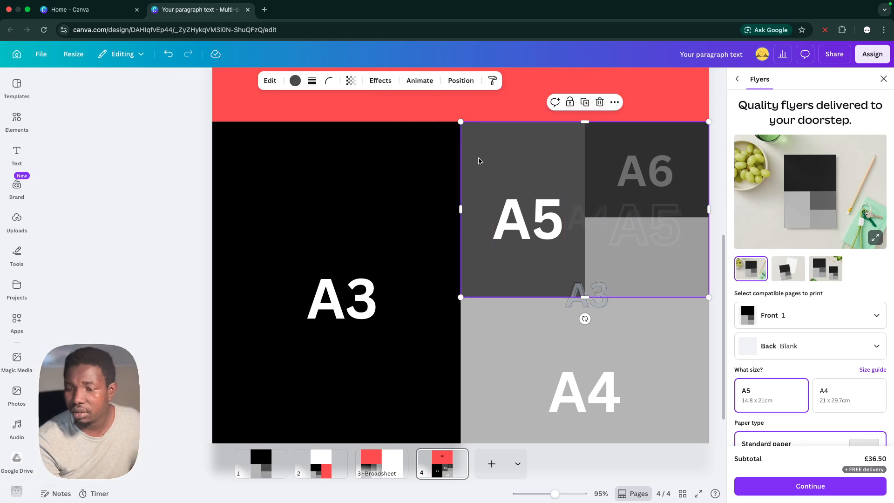
left_click(646, 279)
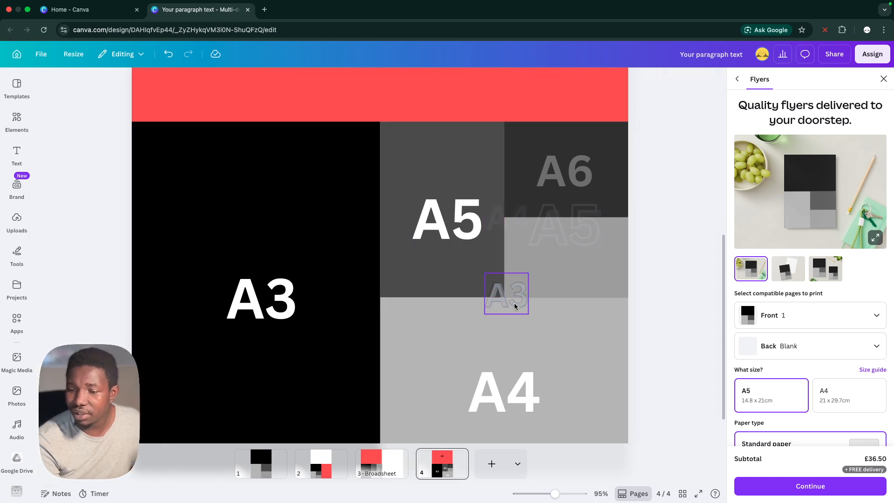
left_click_drag(514, 303, 514, 306)
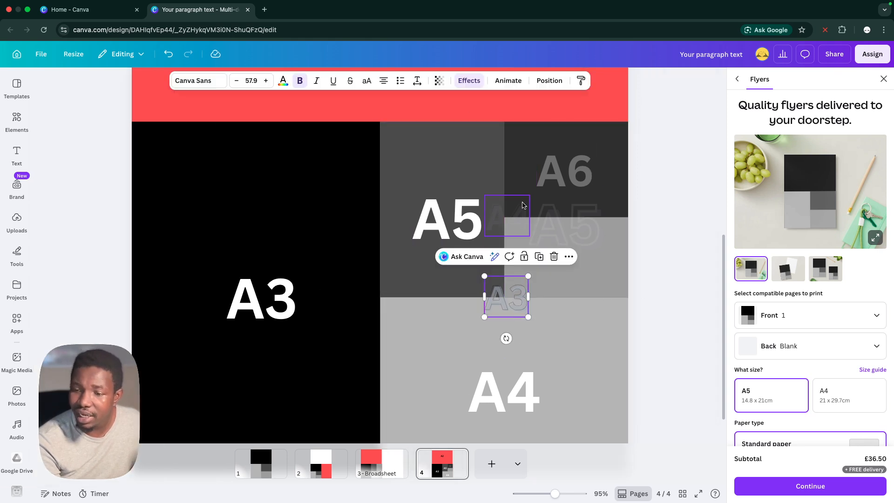
left_click(514, 213)
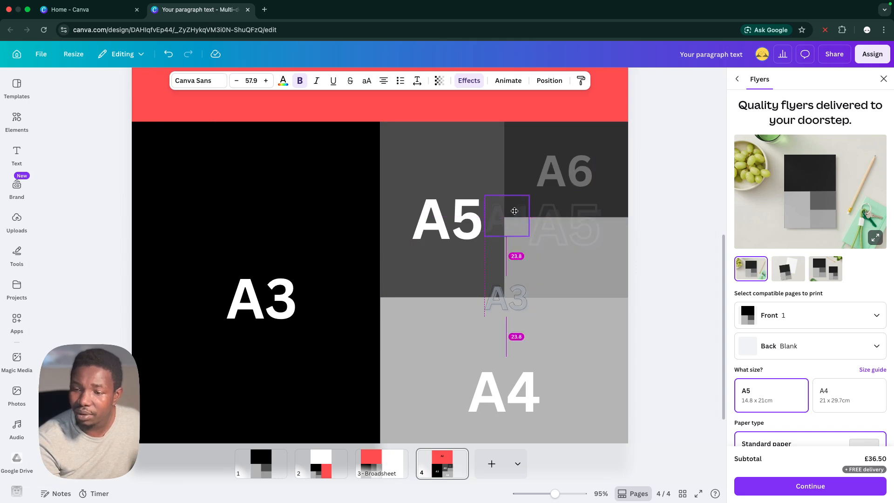
key("Delete")
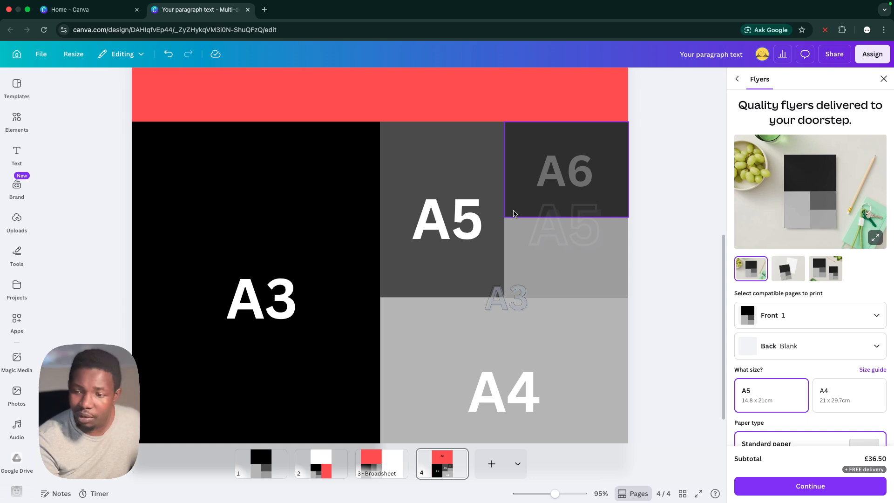
key("ctrl+z")
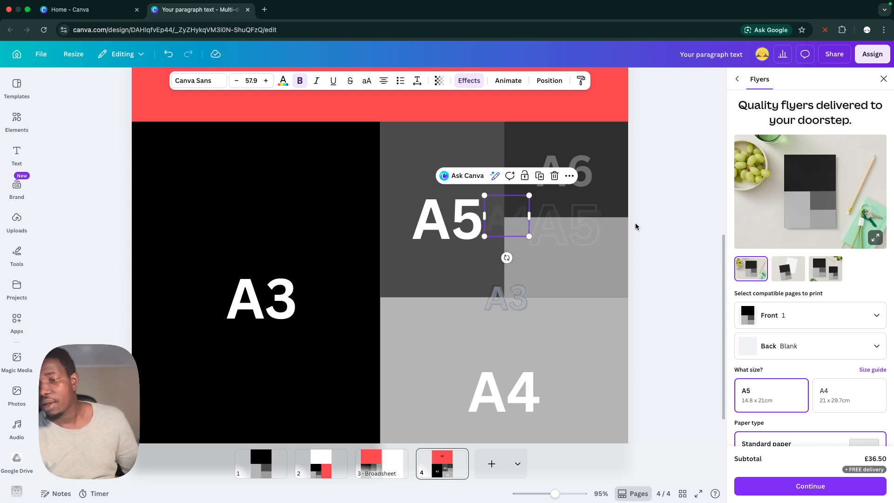
Place a copy of the small faded A4 label on the vertical edge where the A3 block meets the A5 and A4 blocks
scroll(634, 222, "up", 2)
scroll(634, 223, "up", 6)
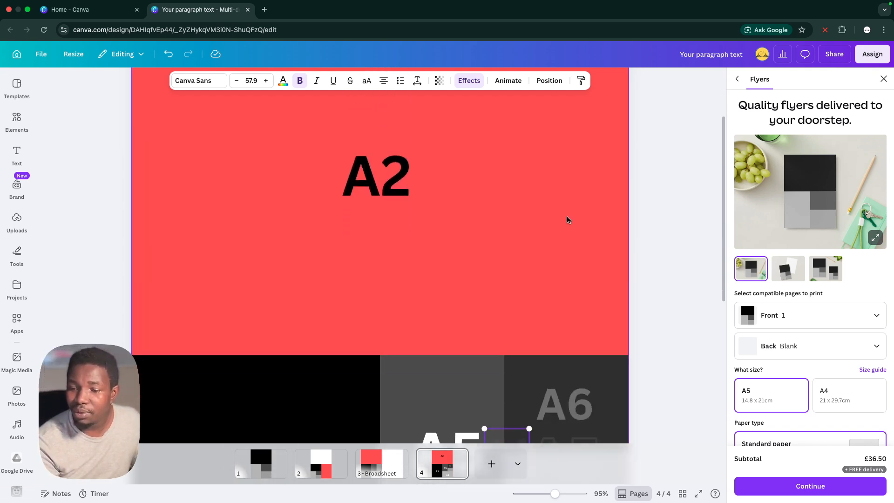
scroll(568, 221, "down", 3)
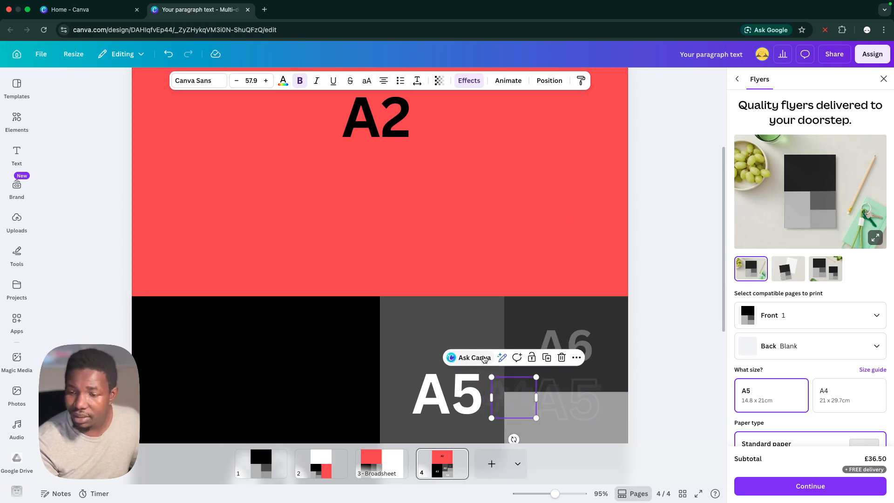
left_click_drag(508, 406, 371, 365)
scroll(371, 367, "down", 5)
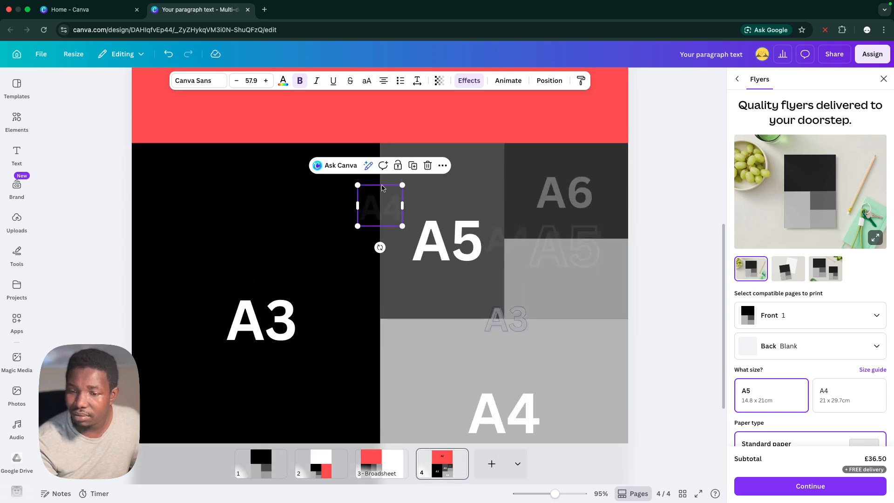
left_click_drag(381, 205, 381, 314)
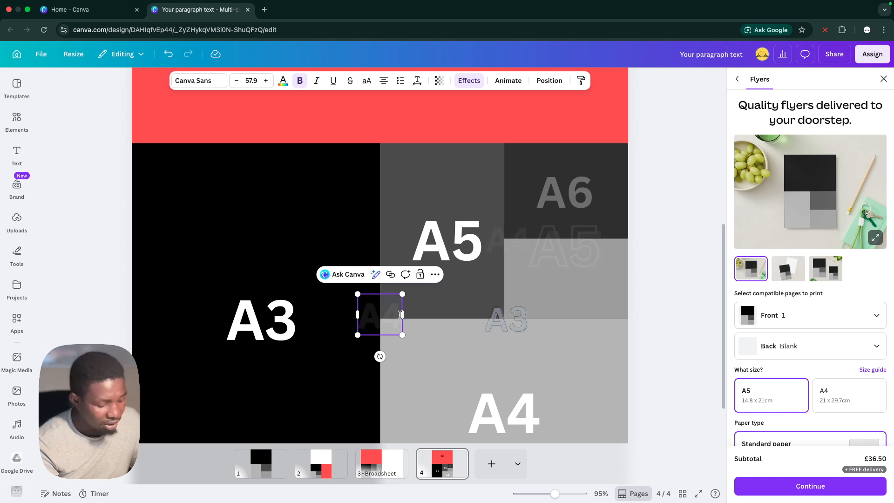
Change the text of the faded copy on the A3 block's edge to A3
type("3")
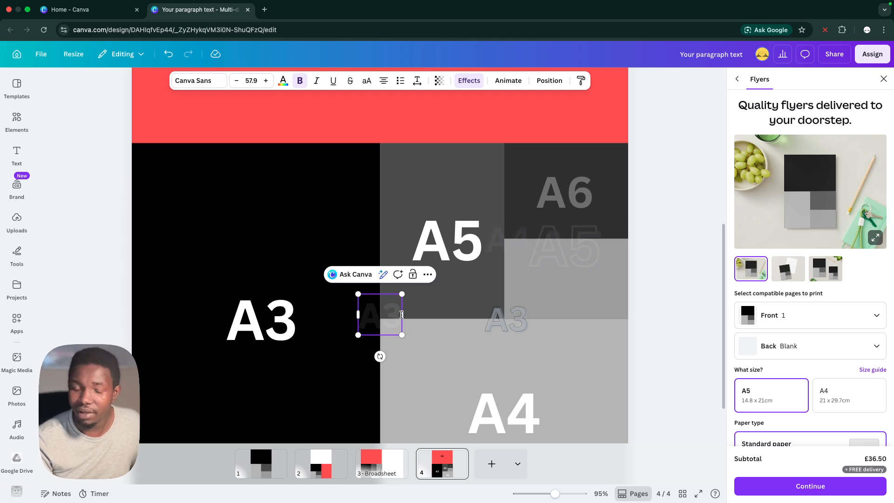
key("Return")
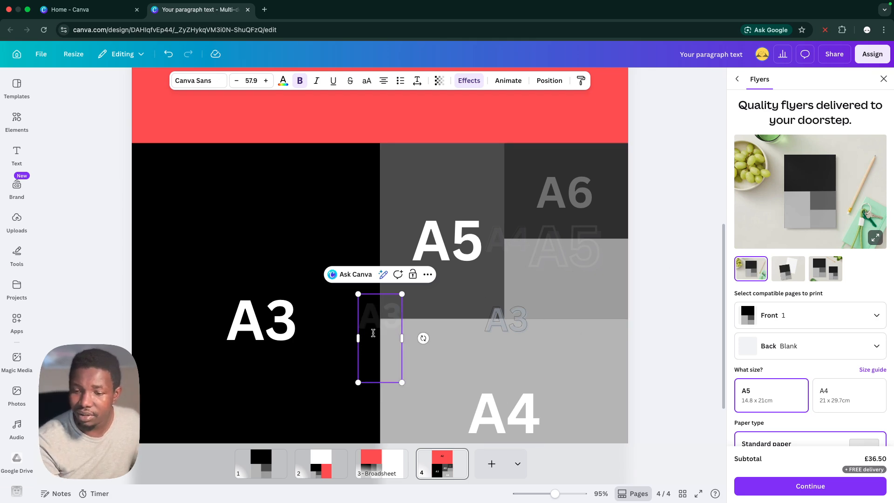
left_click(426, 315)
left_click(368, 319)
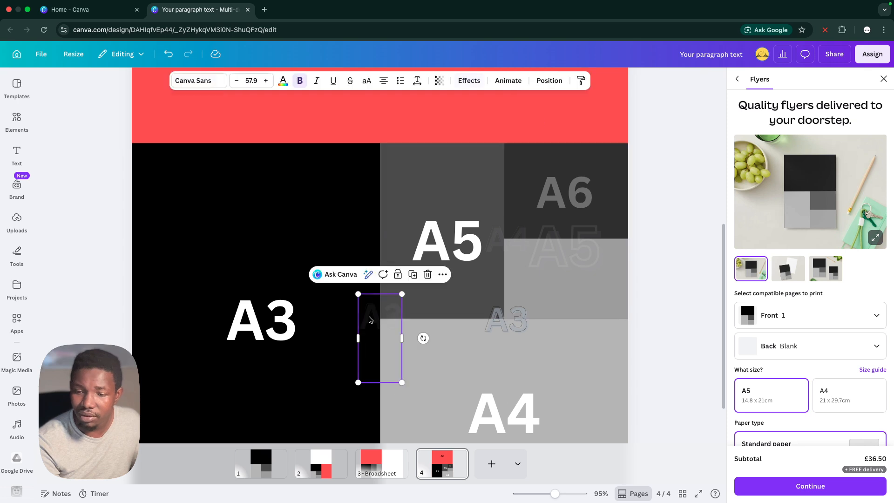
key("Delete")
Move the large white A4 label up and centre it horizontally within the A4 block
left_click(526, 414)
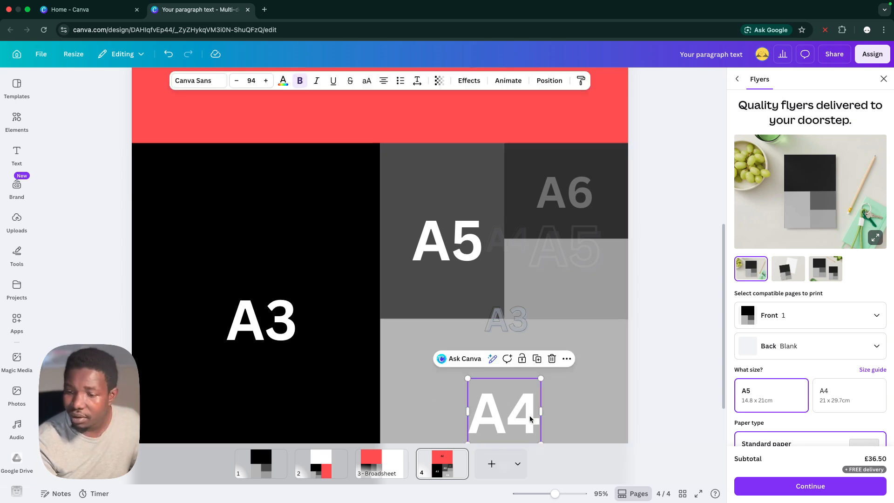
left_click_drag(529, 403, 531, 383)
scroll(538, 376, "down", 2)
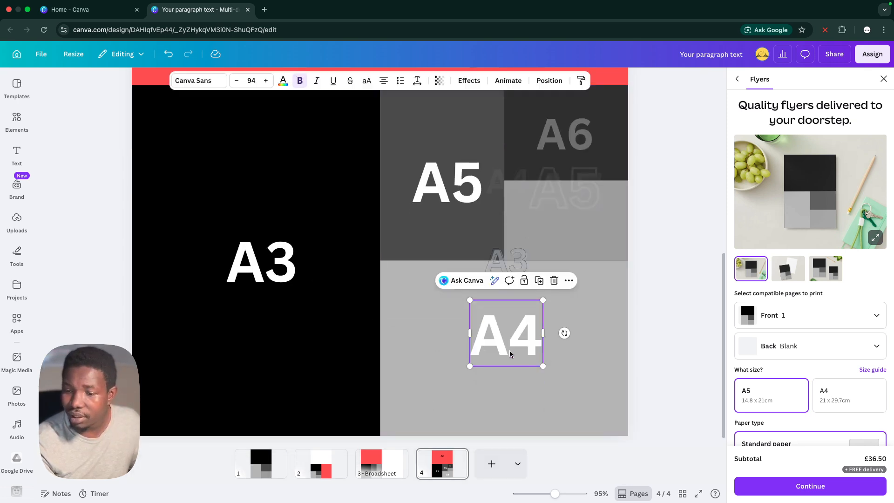
left_click_drag(511, 345, 509, 347)
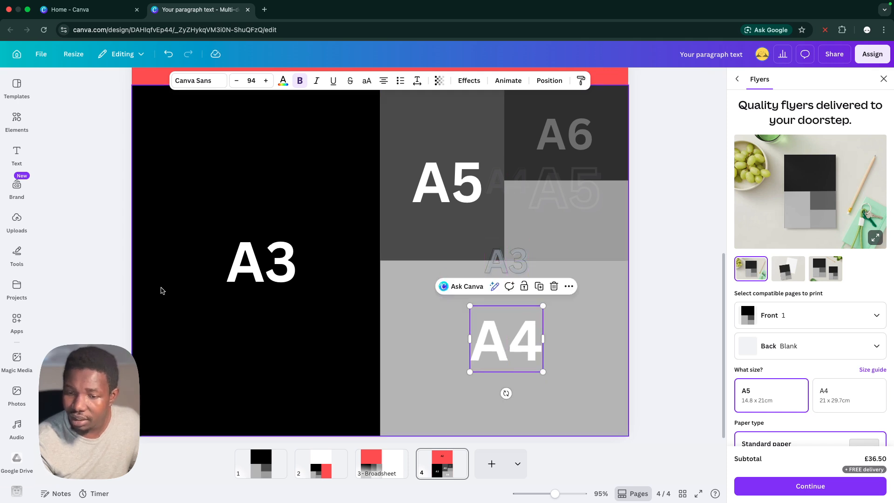
Change the text of the faded label on the A3 block's edge to A2 and deselect it
scroll(234, 279, "up", 3)
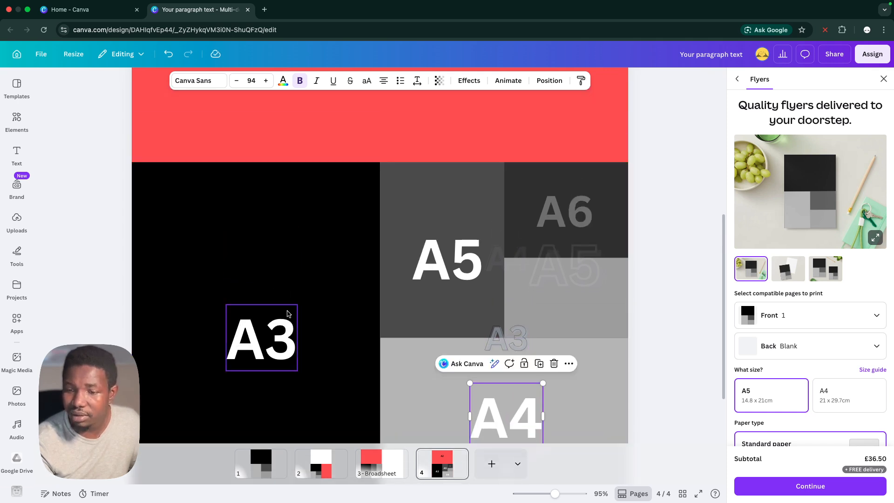
scroll(297, 308, "up", 9)
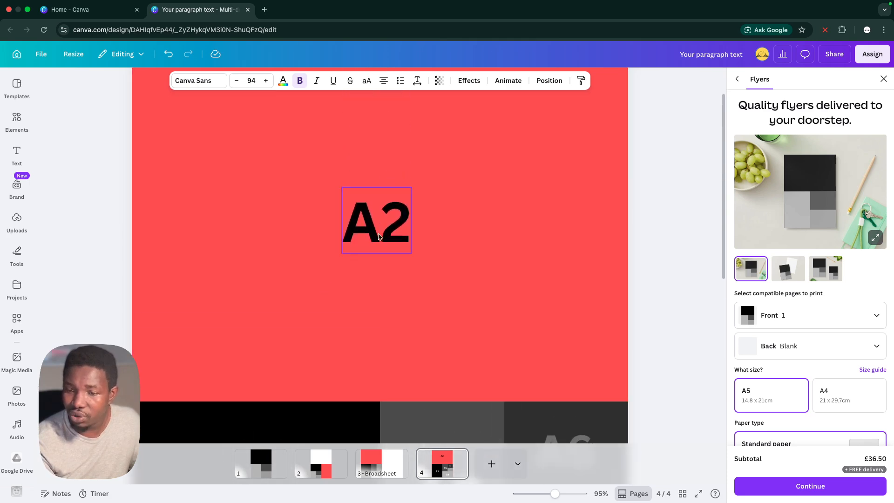
scroll(381, 275, "down", 8)
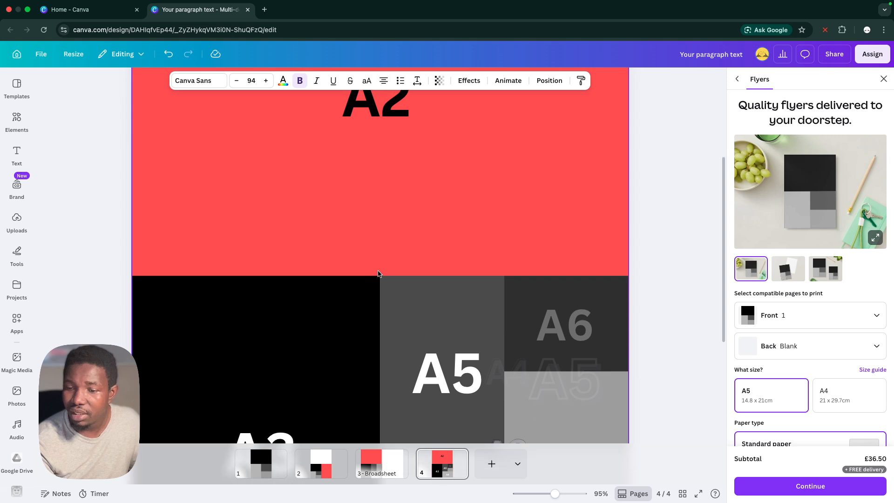
scroll(378, 275, "down", 4)
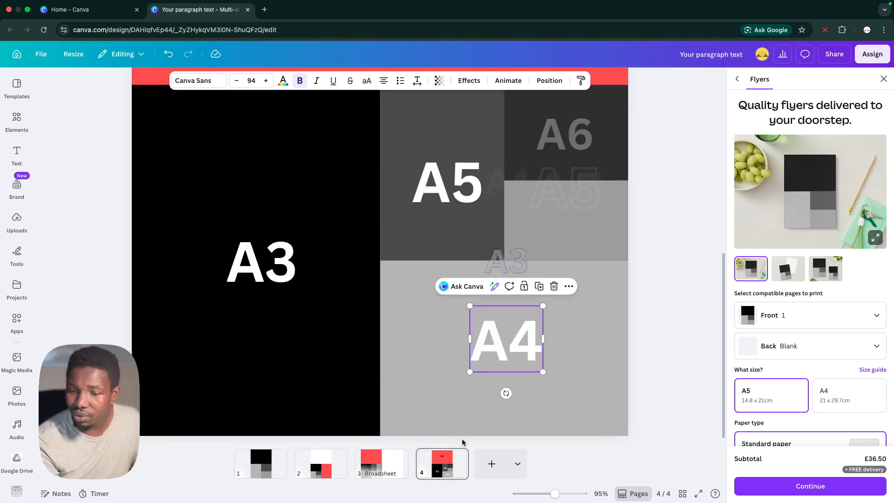
left_click(352, 271)
left_click(379, 261)
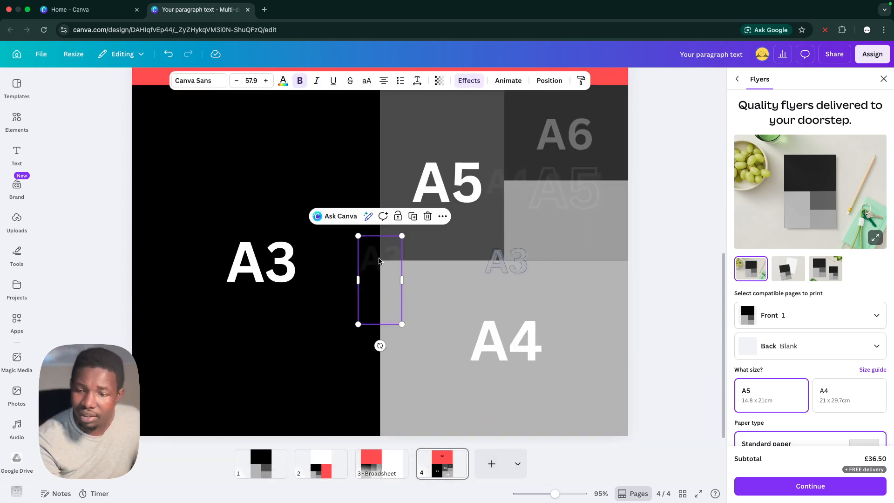
left_click(387, 262)
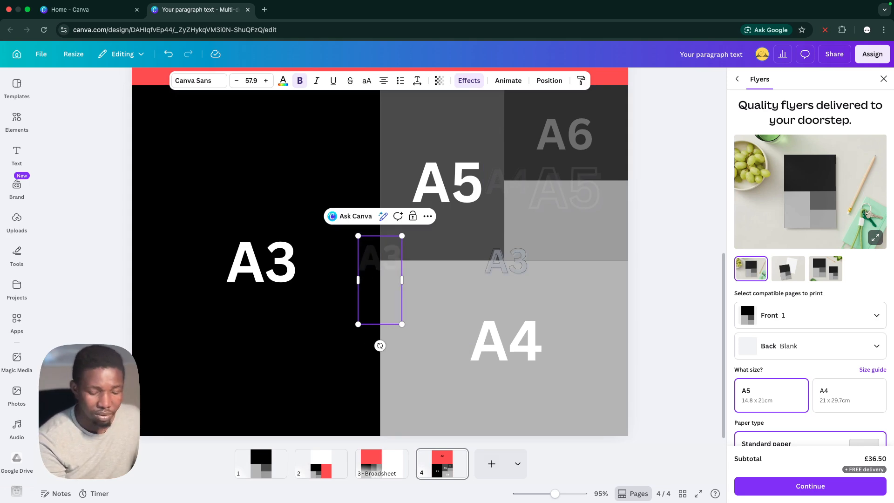
key("BackSpace")
type("2")
key("XF86AudioRaiseVolume")
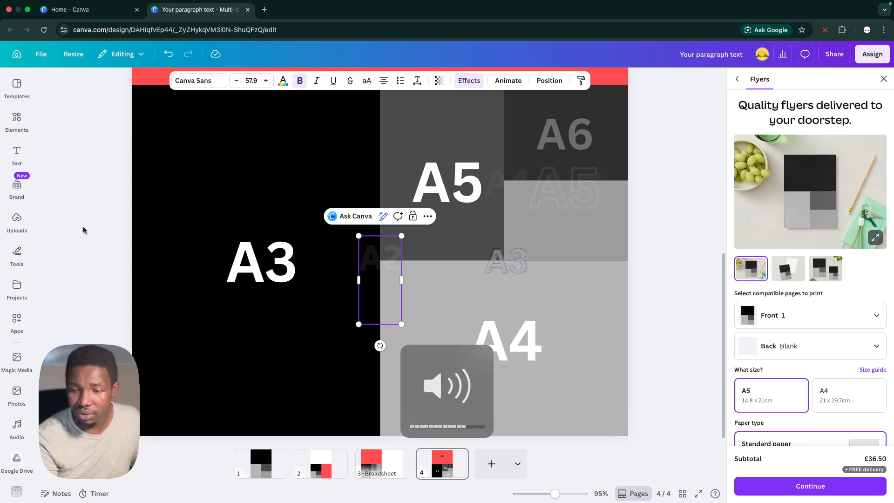
left_click(80, 227)
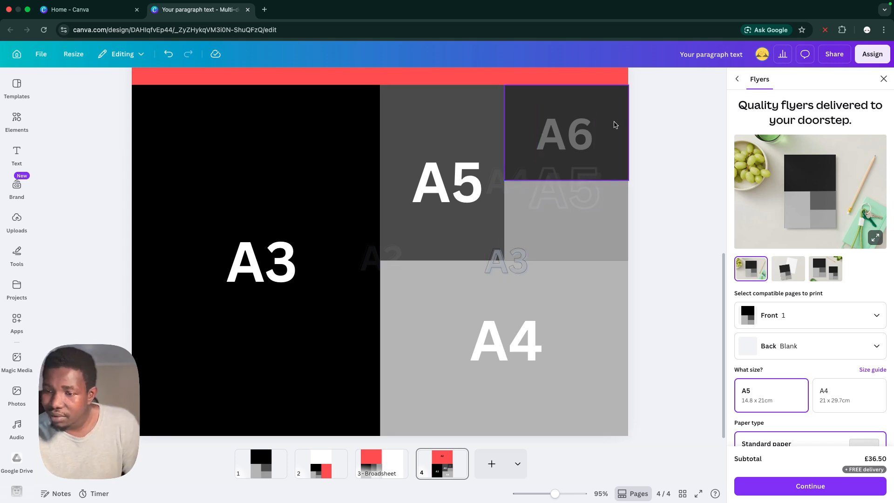
Examine the A6 block and the faded A5, A4 and A3 labels on the borders between the blocks
left_click(526, 111)
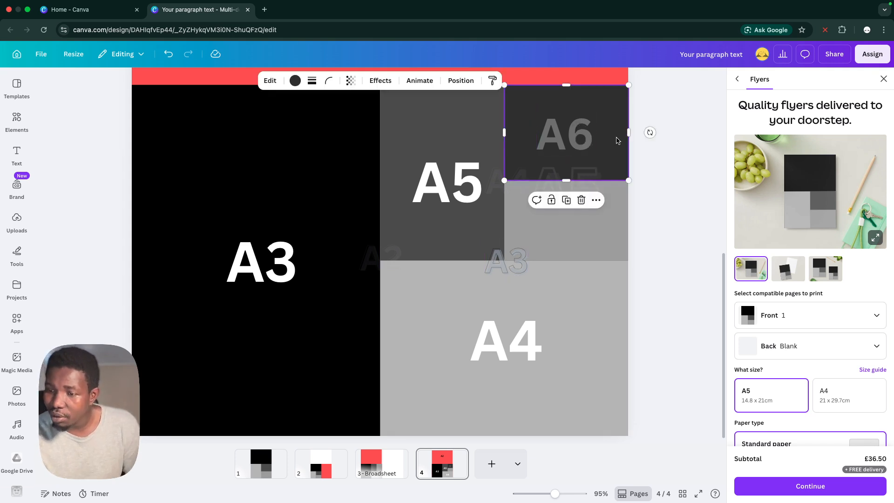
left_click(591, 141)
left_click(605, 138)
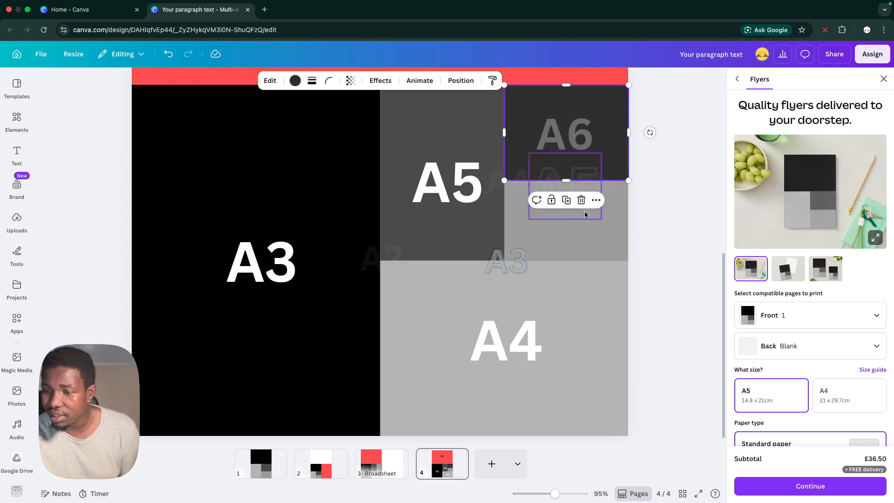
left_click(587, 212)
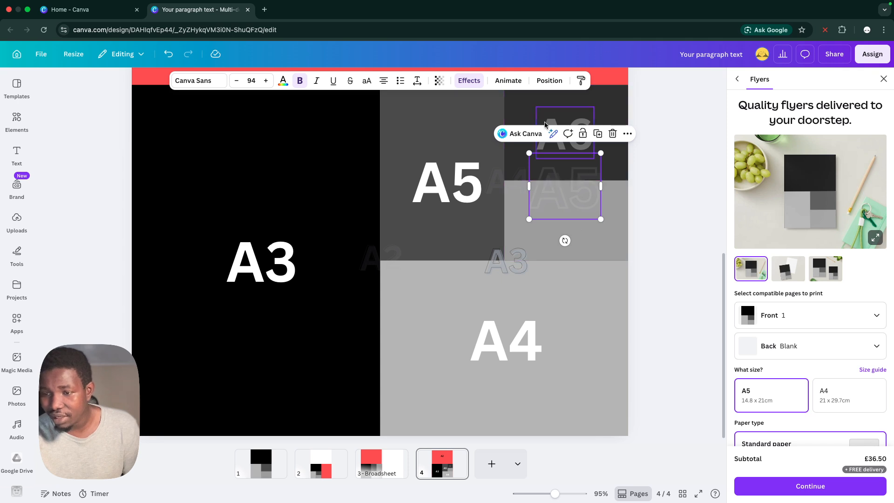
scroll(498, 145, "up", 3)
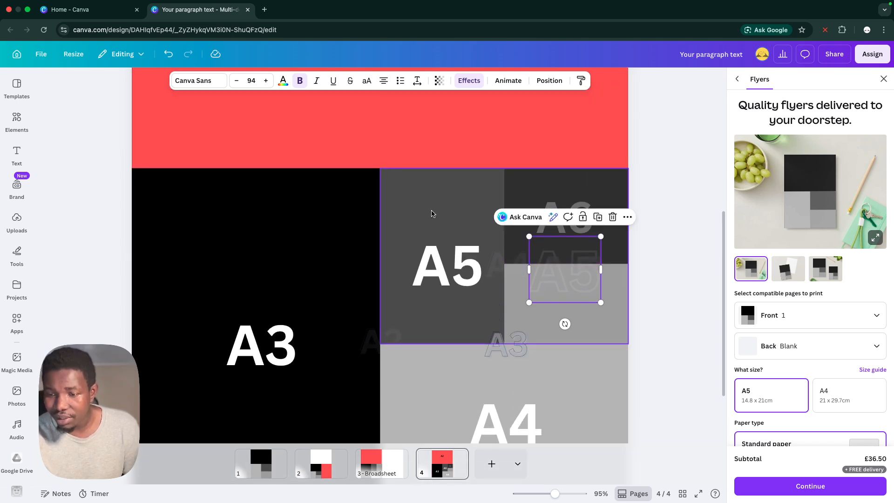
scroll(432, 214, "down", 3)
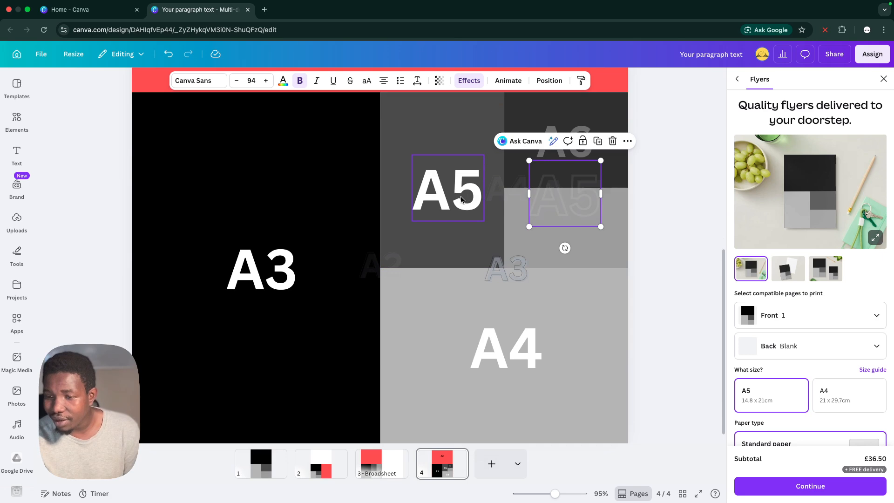
left_click(506, 199)
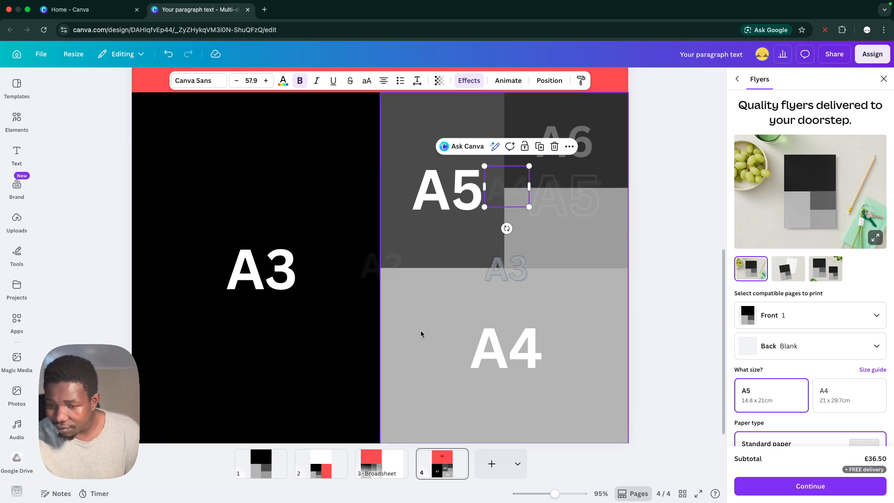
left_click(498, 266)
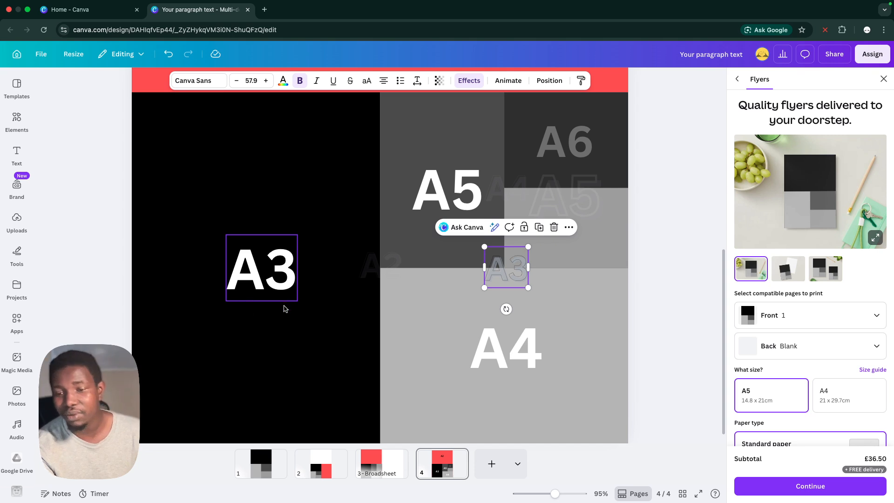
Compare the red A2 block with the A3 block and the smaller blocks beneath it, and clear the selection
scroll(286, 309, "up", 2)
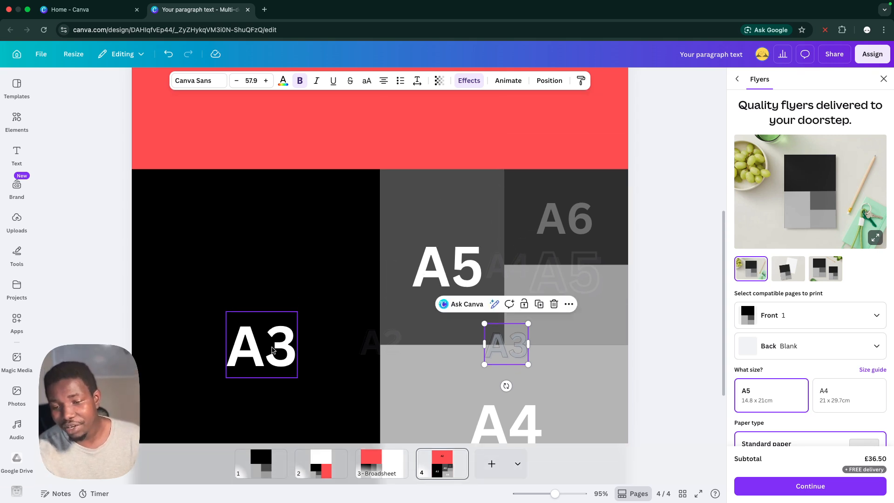
scroll(273, 348, "up", 5)
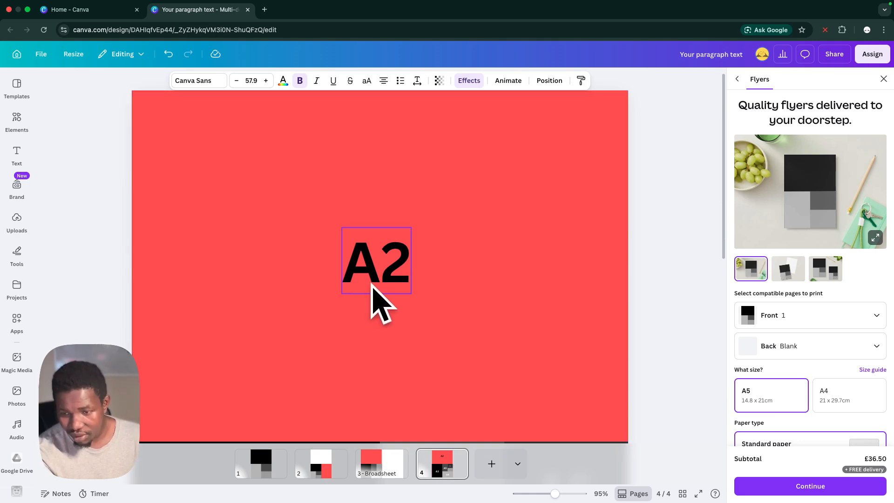
scroll(368, 293, "down", 3)
scroll(368, 290, "down", 1)
scroll(369, 290, "up", 1)
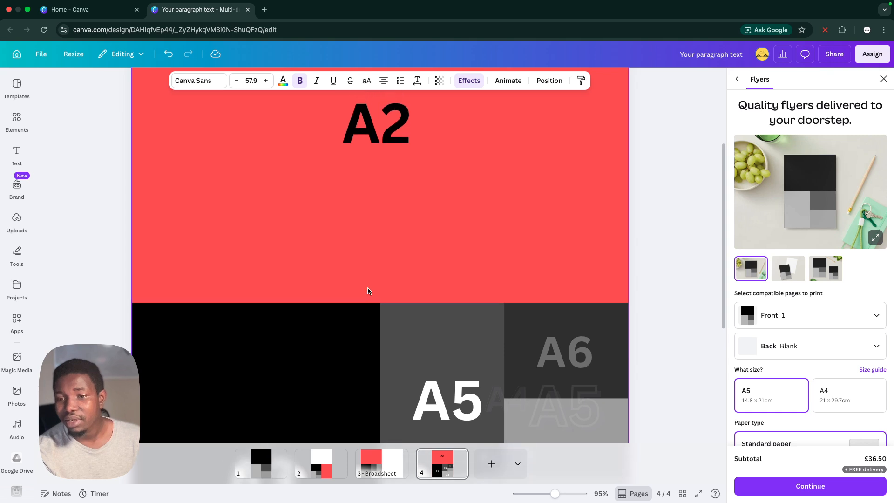
scroll(368, 293, "down", 3)
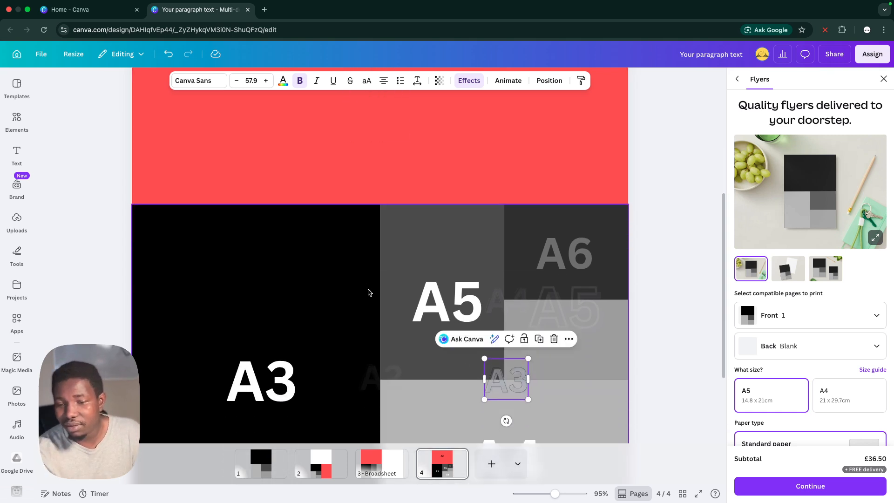
scroll(368, 292, "down", 2)
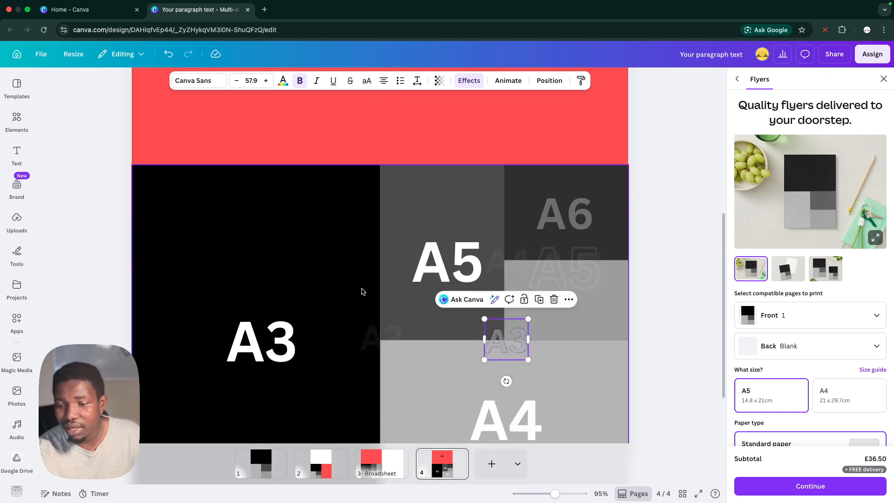
scroll(362, 291, "up", 4)
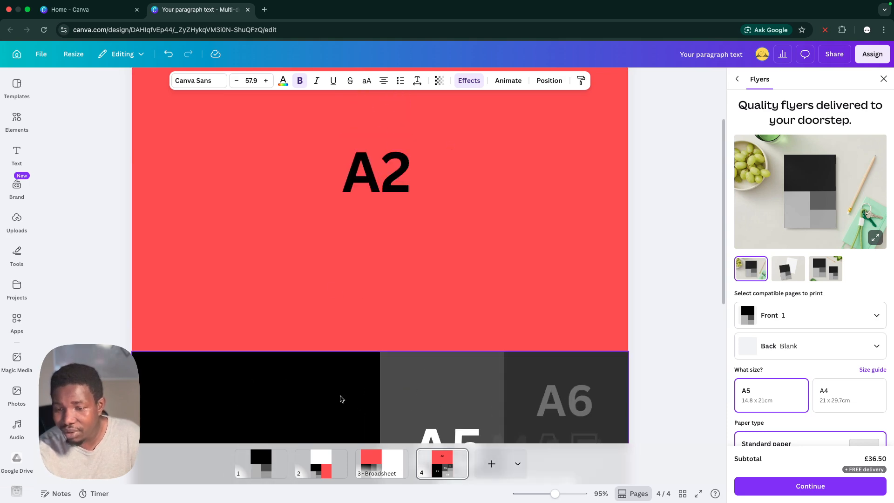
scroll(340, 391, "down", 3)
scroll(342, 385, "down", 3)
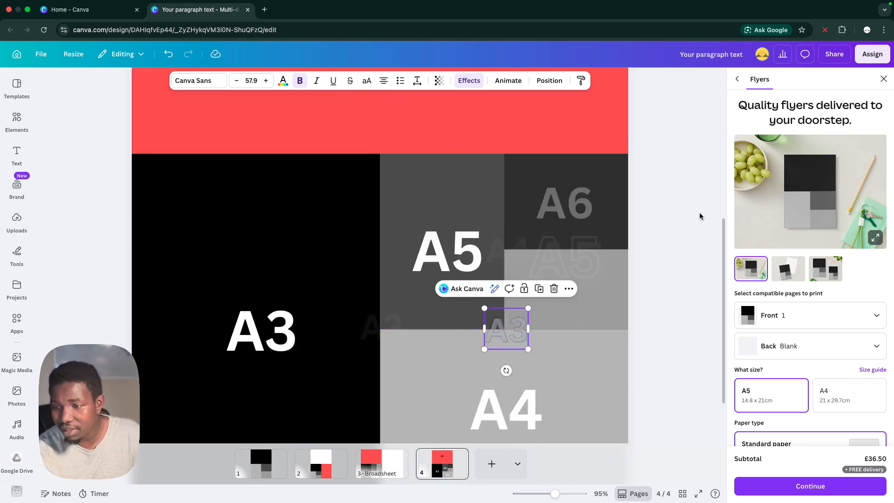
left_click(639, 200)
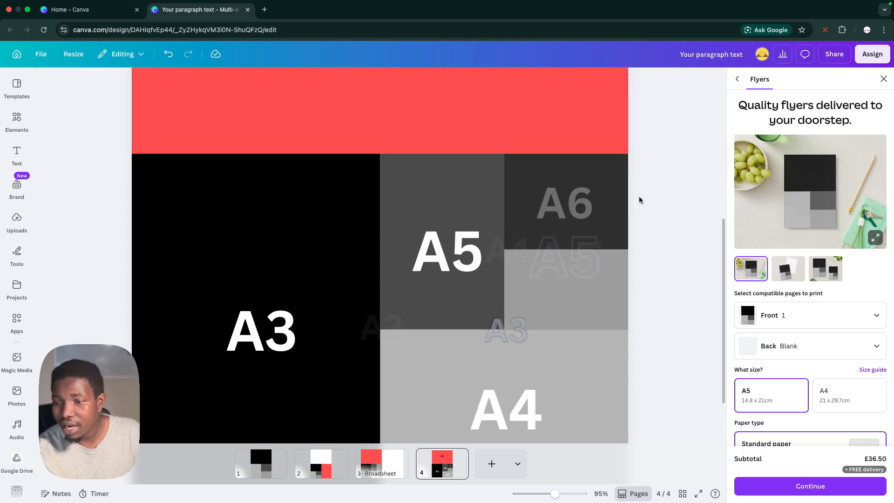
Present page 4 in full screen and magnify the lower blocks to 317%
left_click(697, 495)
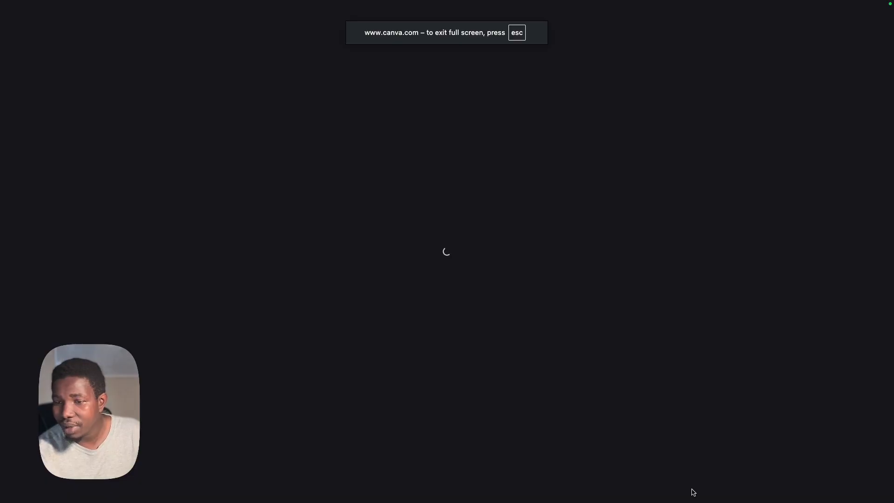
left_click(708, 380)
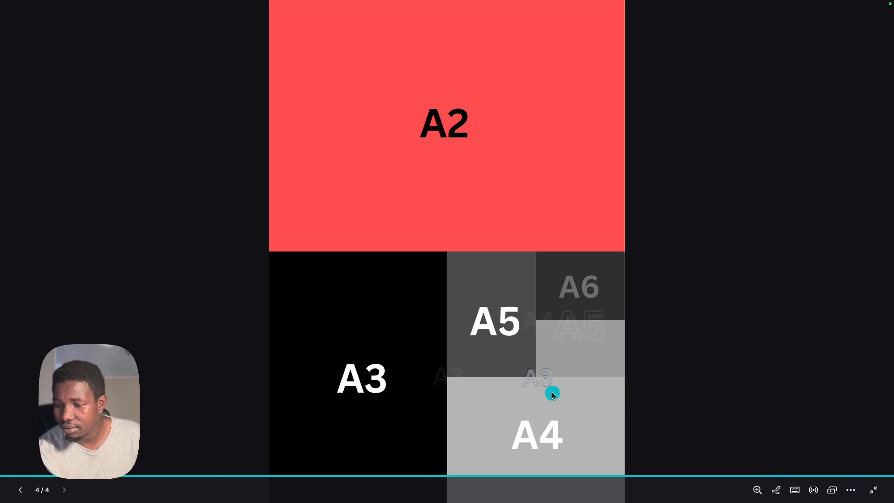
left_click(758, 489)
left_click_drag(685, 467, 725, 467)
scroll(613, 340, "down", 10)
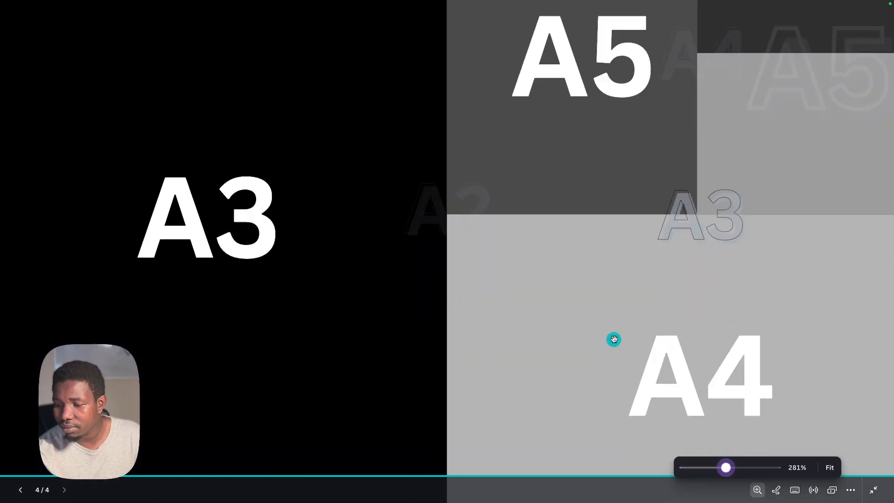
scroll(620, 335, "right", 3)
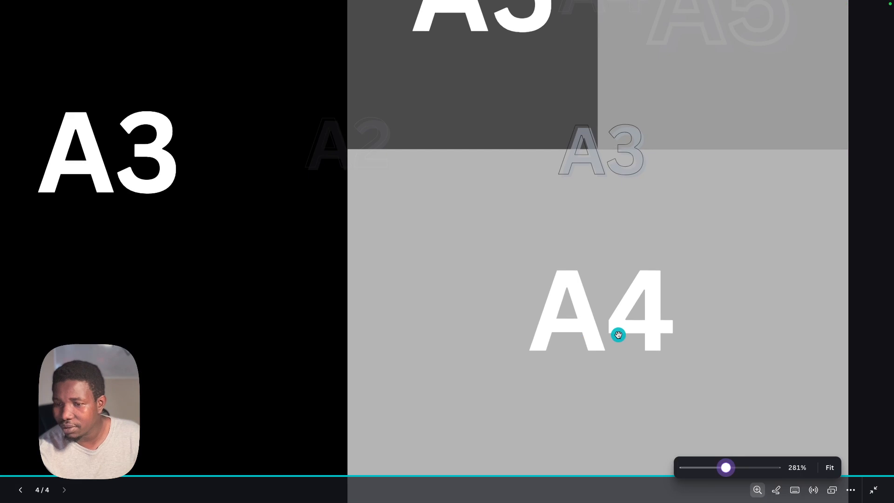
left_click_drag(728, 469, 730, 468)
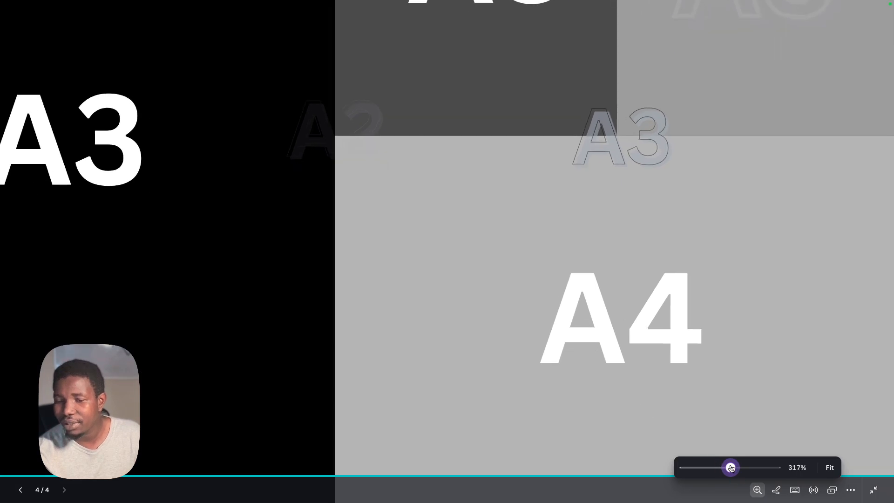
Inspect the faded A2, A3, A4 and A5 labels across the block borders in the magnified presentation and return to the editor
scroll(513, 248, "down", 1)
scroll(516, 251, "right", 1)
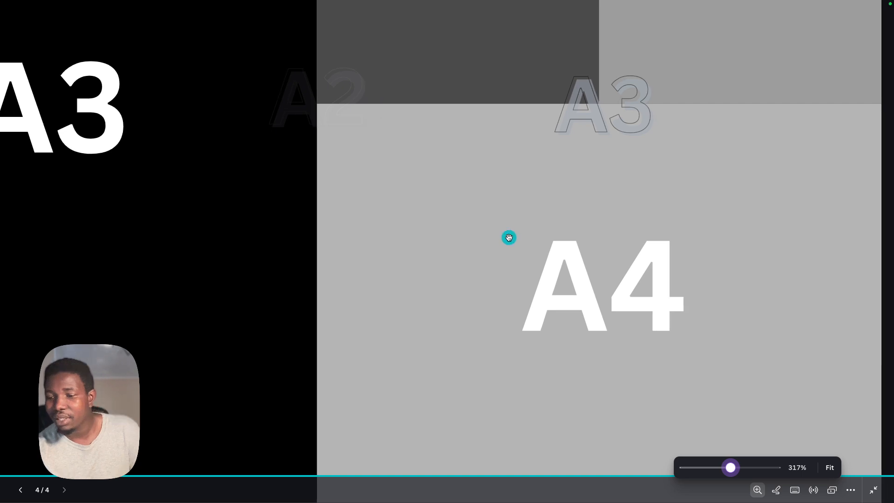
scroll(509, 237, "right", 1)
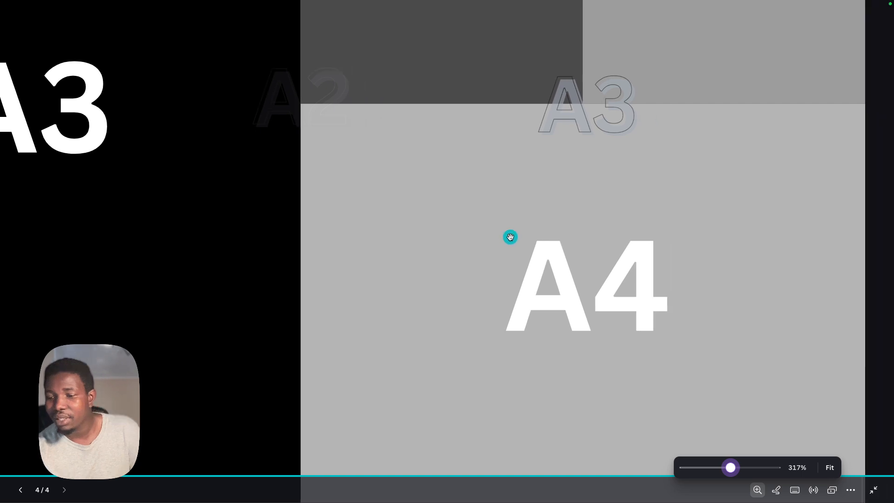
scroll(509, 237, "right", 2)
scroll(512, 238, "up", 5)
scroll(512, 238, "right", 2)
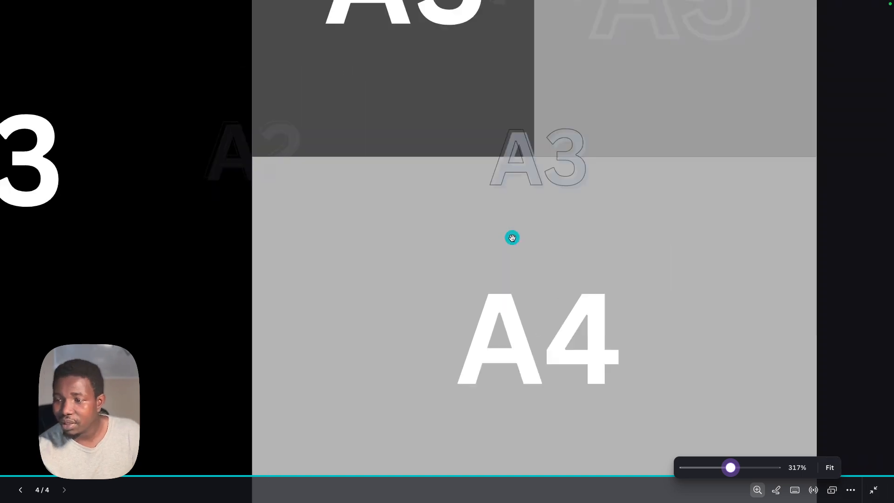
scroll(512, 238, "up", 4)
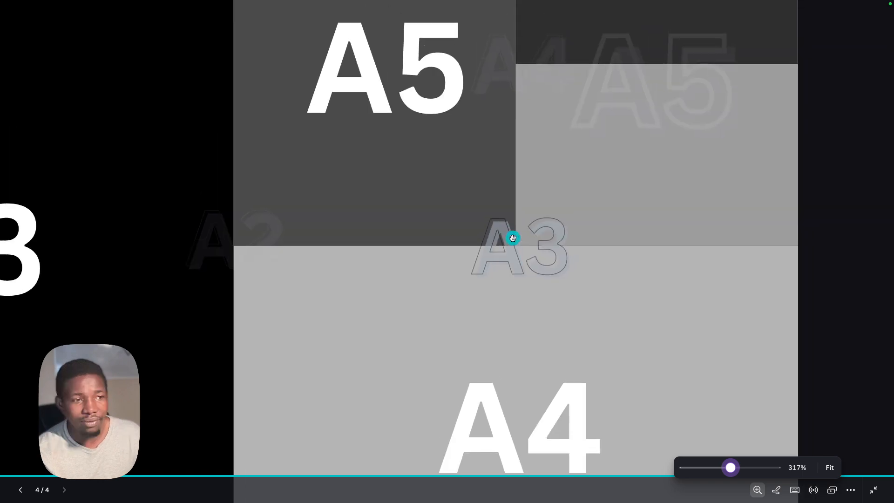
scroll(512, 238, "right", 1)
scroll(512, 238, "up", 2)
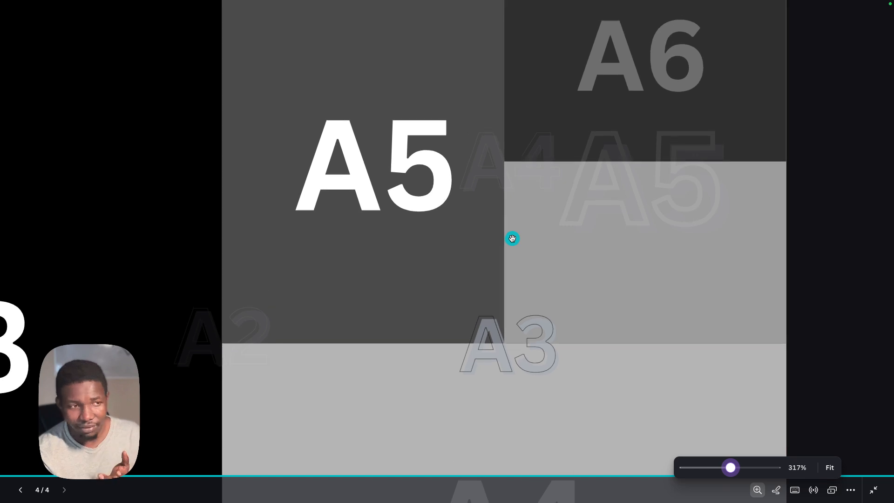
scroll(630, 82, "up", 3)
scroll(630, 82, "left", 1)
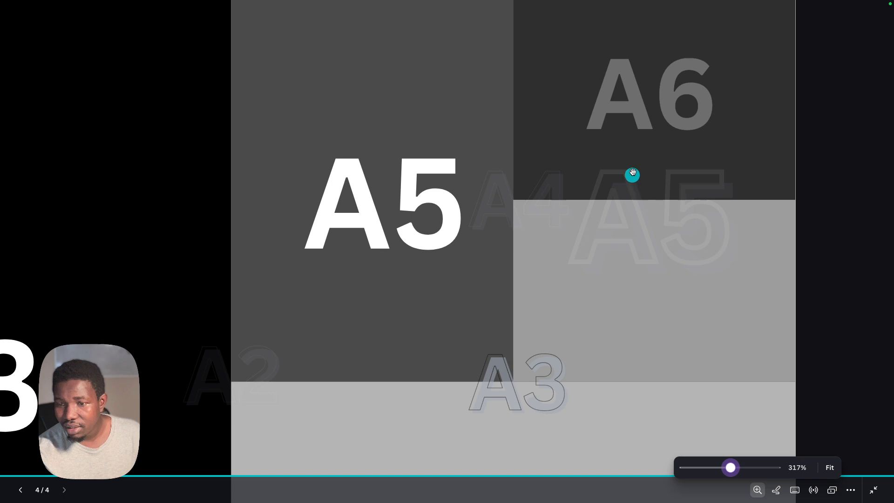
scroll(624, 175, "left", 1)
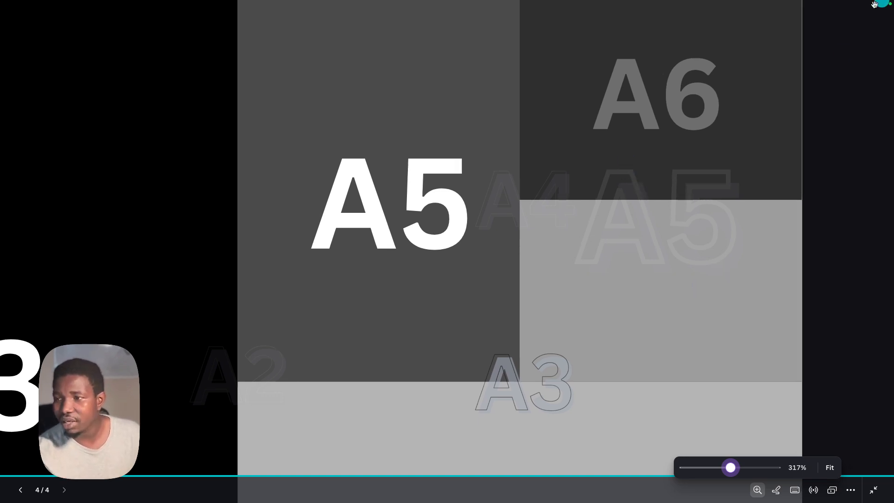
left_click(873, 488)
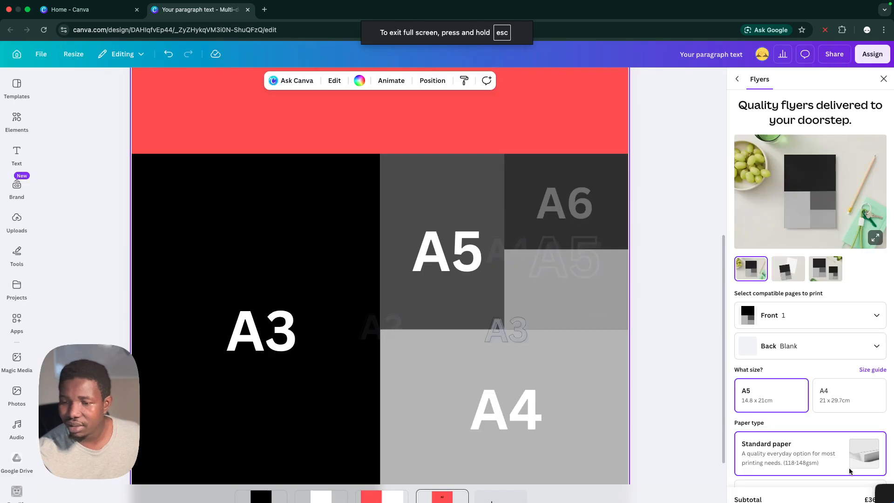
Try out a duplicate of the dark A6 block in the space beneath it and delete the duplicate
left_click(561, 202)
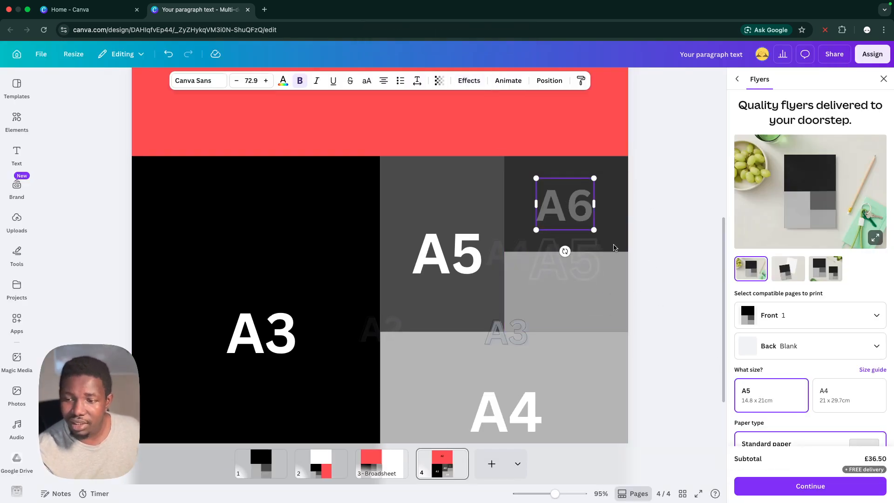
left_click(557, 314)
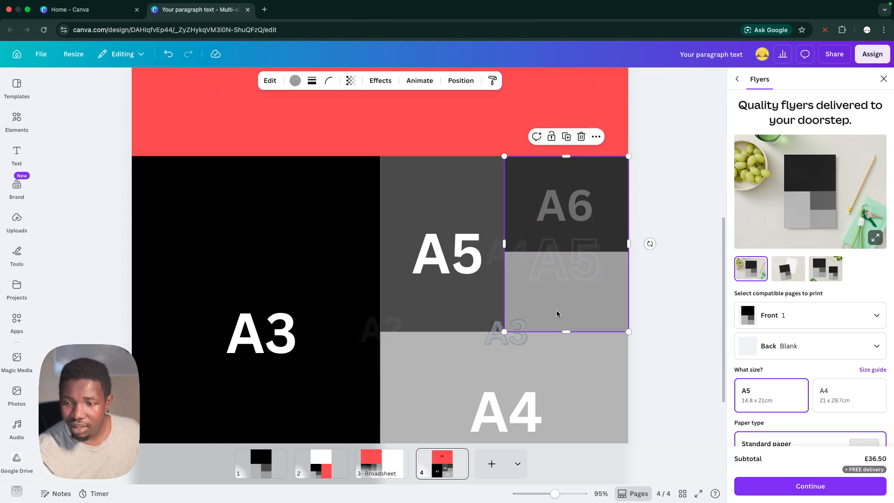
left_click(600, 213)
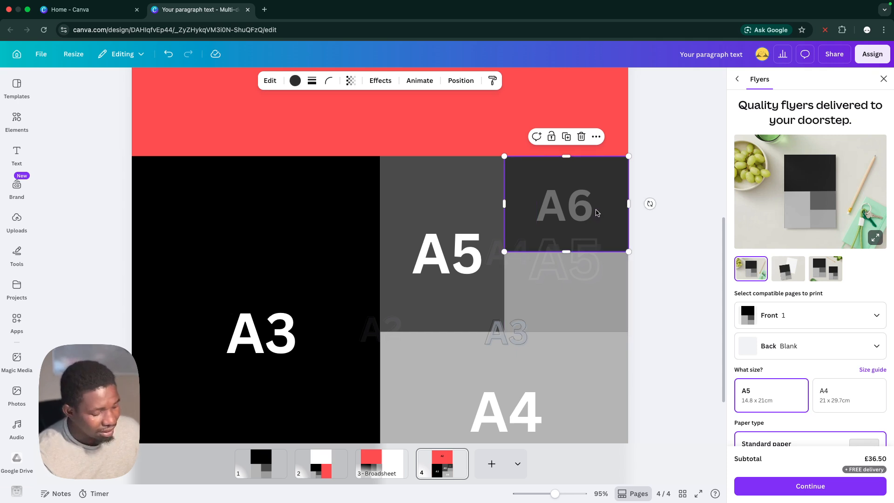
key("super+d")
left_click_drag(534, 221, 529, 276)
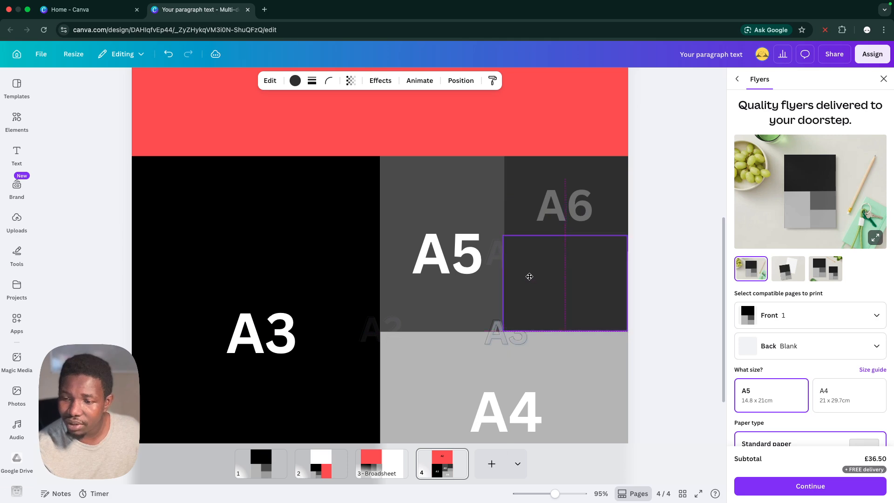
left_click_drag(558, 234, 562, 244)
key("Delete")
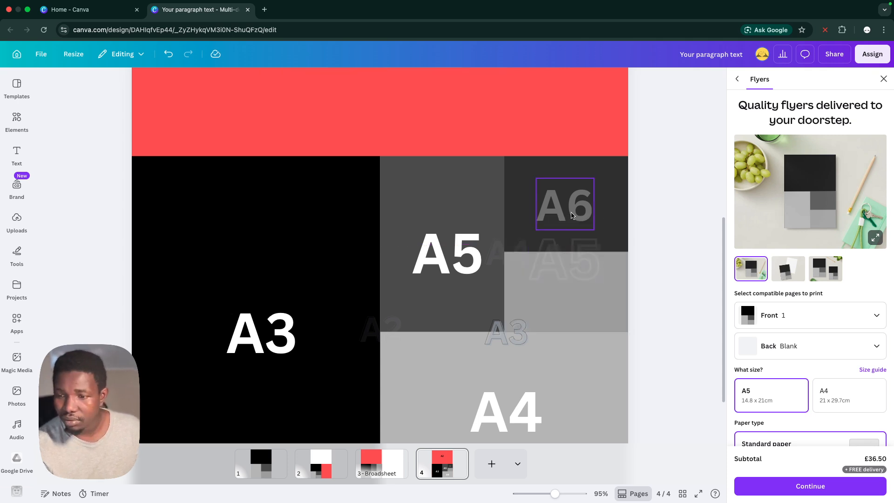
Shorten the dark A6 block to half the height of its column and place a copy directly beneath it
left_click(605, 205)
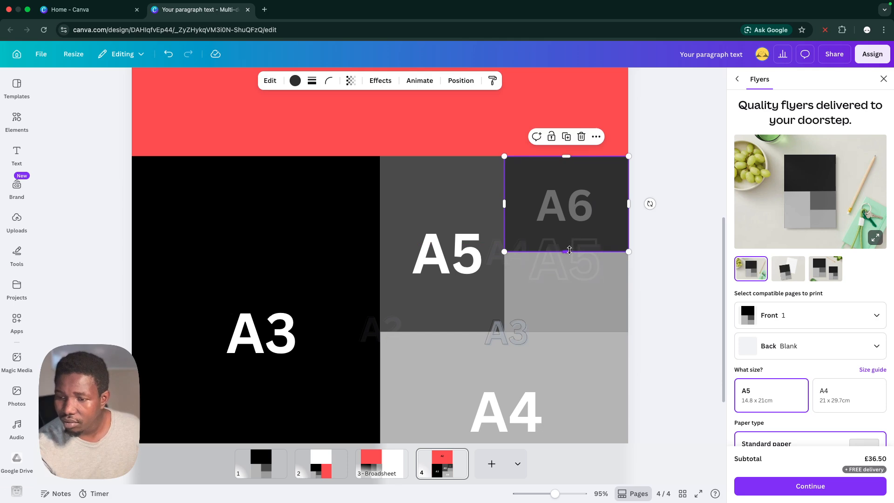
left_click_drag(568, 250, 576, 244)
left_click_drag(599, 205, 589, 293)
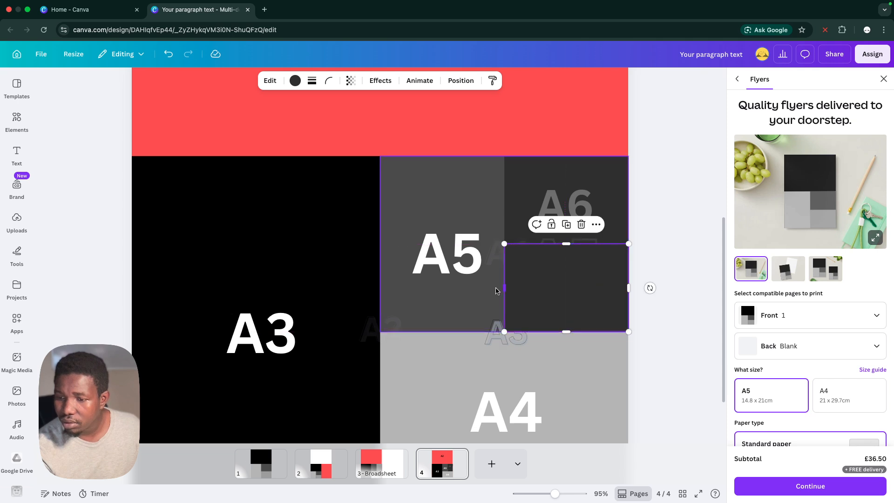
Narrow the lower dark block beneath A6 to its right half and shrink the faint A5 label on the border above it
left_click_drag(505, 288, 565, 285)
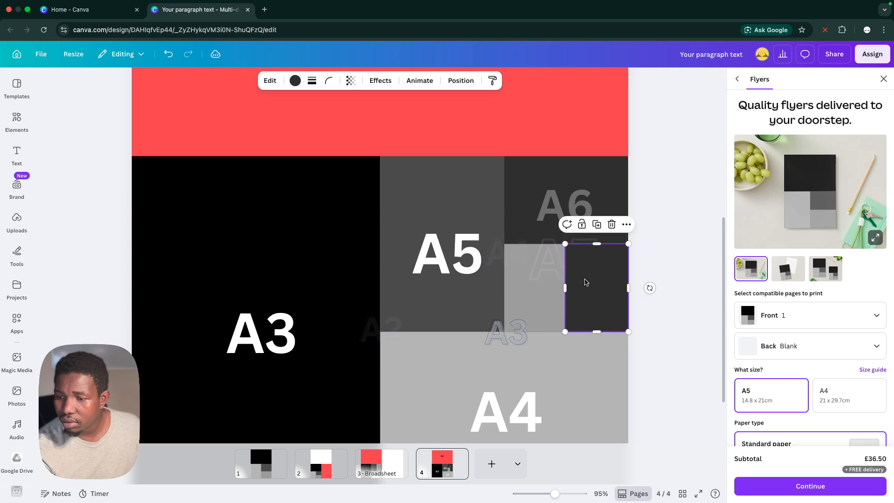
left_click(644, 279)
left_click(556, 271)
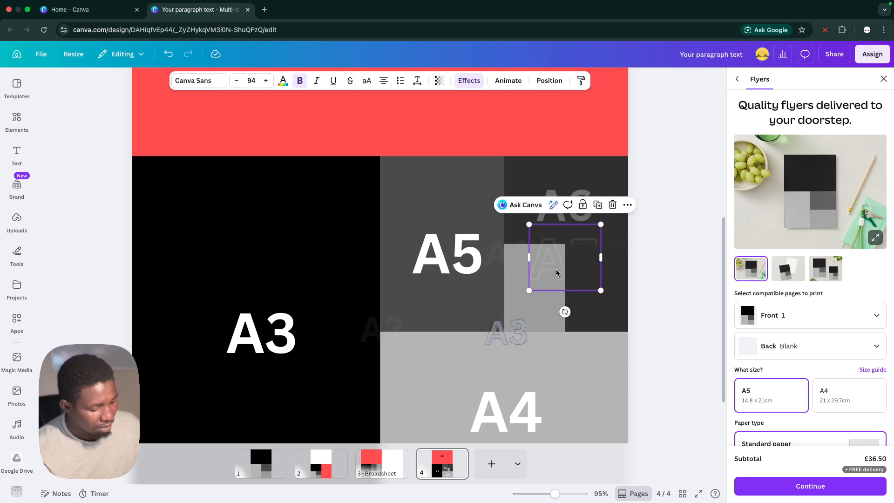
key("Delete")
key("super+z")
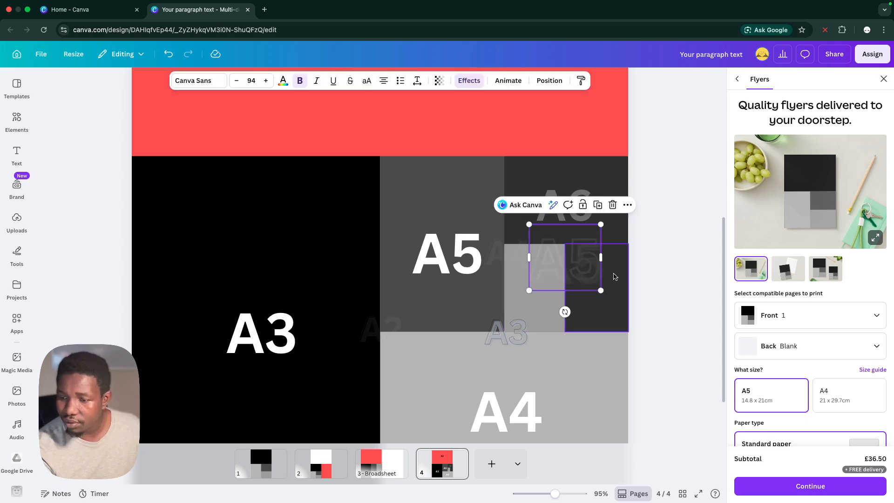
left_click_drag(600, 291, 567, 261)
Duplicate the A6 label, place the copy in the narrowed dark block and reduce it to font size 43.5
left_click(556, 217)
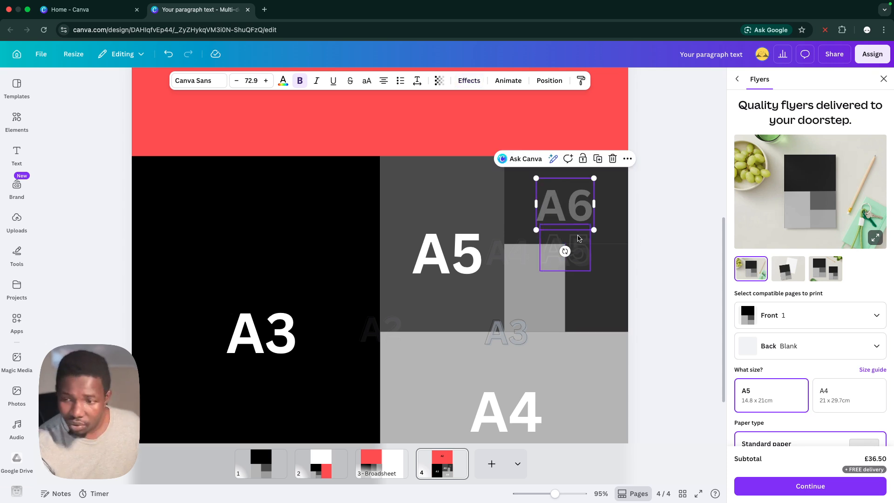
key("super+d")
left_click_drag(577, 218, 599, 293)
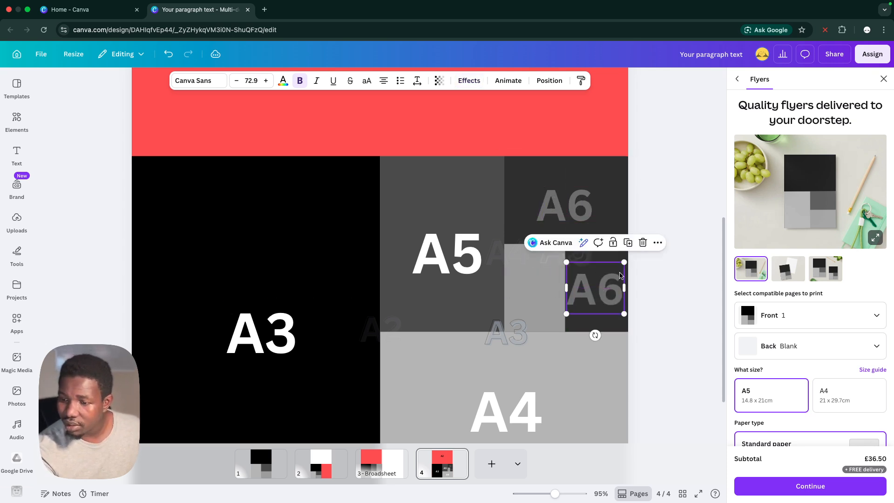
left_click_drag(623, 261, 603, 288)
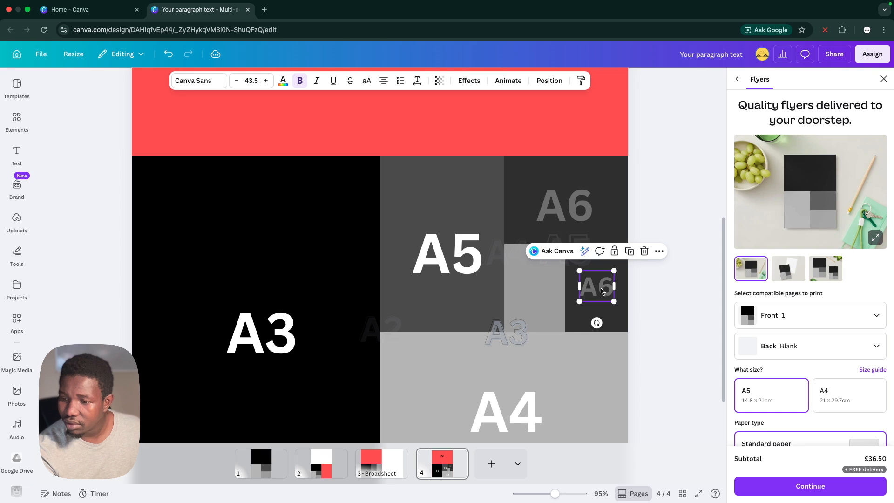
Change the text of the small copied label in the narrowed block to A7
left_click(600, 286)
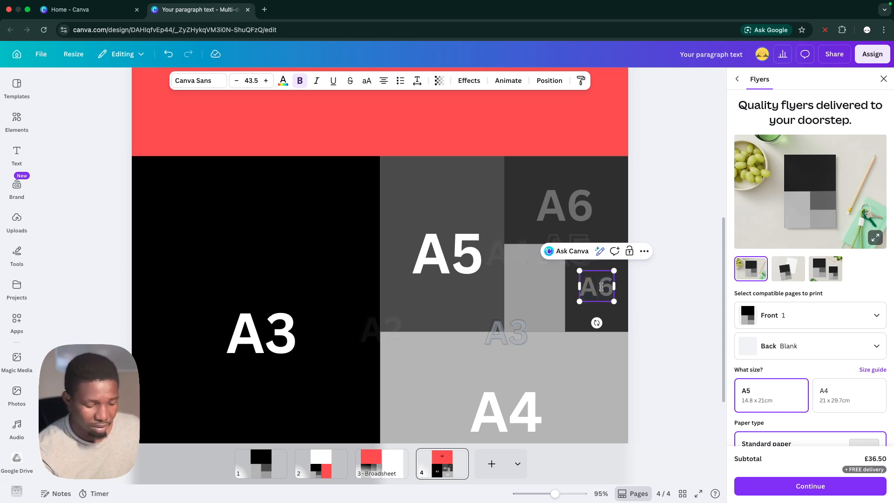
key("BackSpace")
type("7")
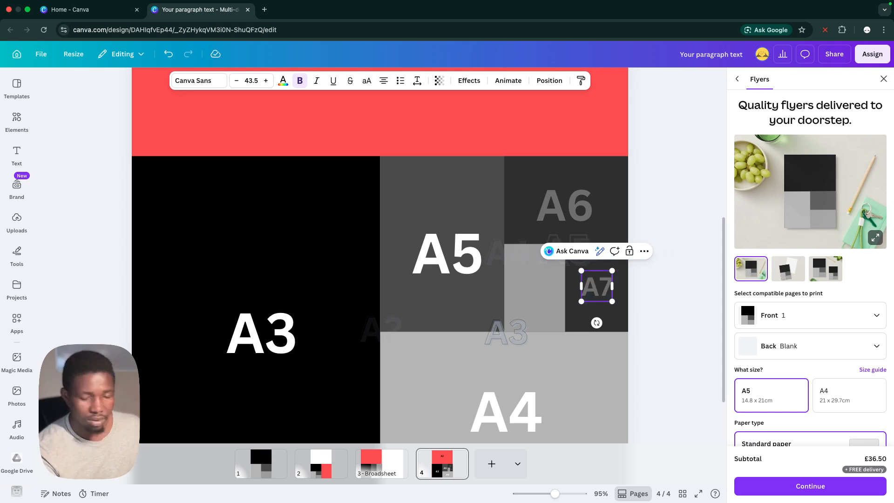
left_click(655, 289)
Recolour the narrow block behind the A7 label to the custom brownish grey #544C4C
left_click(596, 293)
left_click(617, 272)
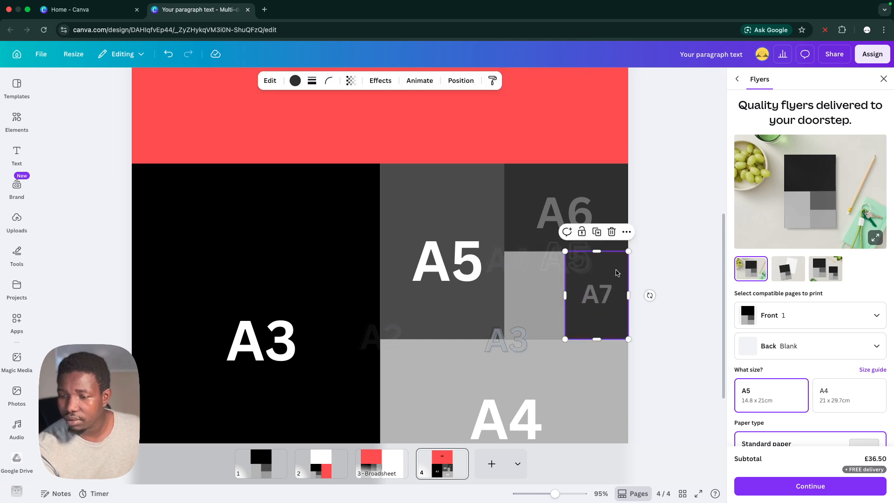
left_click(295, 81)
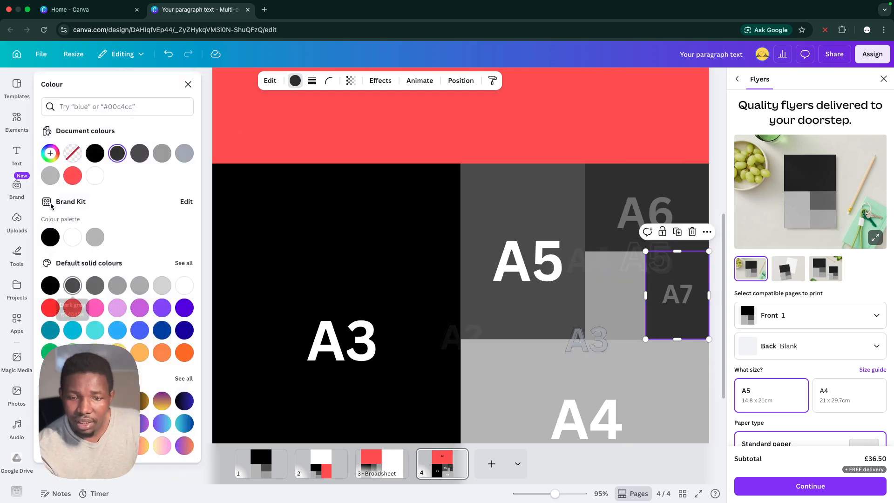
left_click(51, 155)
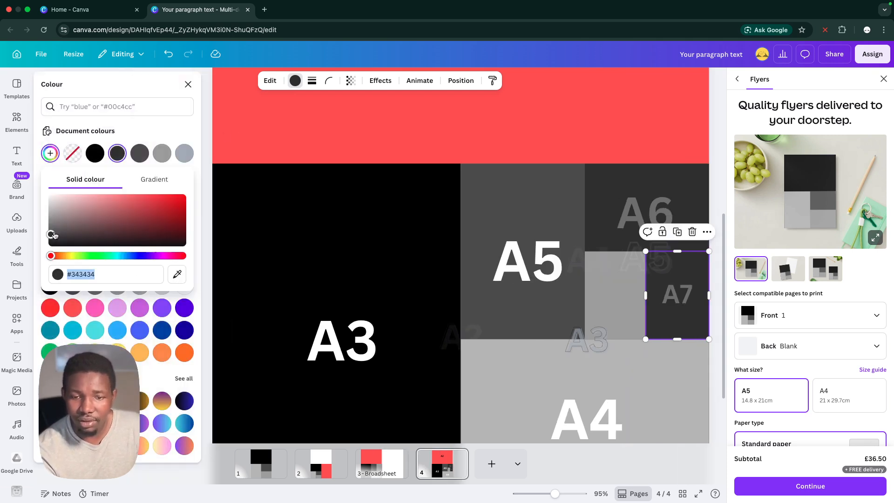
left_click_drag(51, 234, 64, 228)
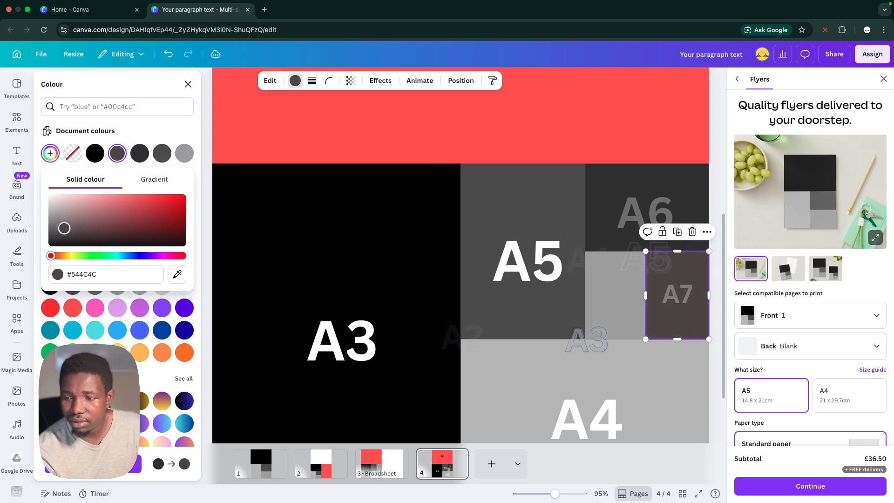
left_click(713, 207)
left_click(714, 208)
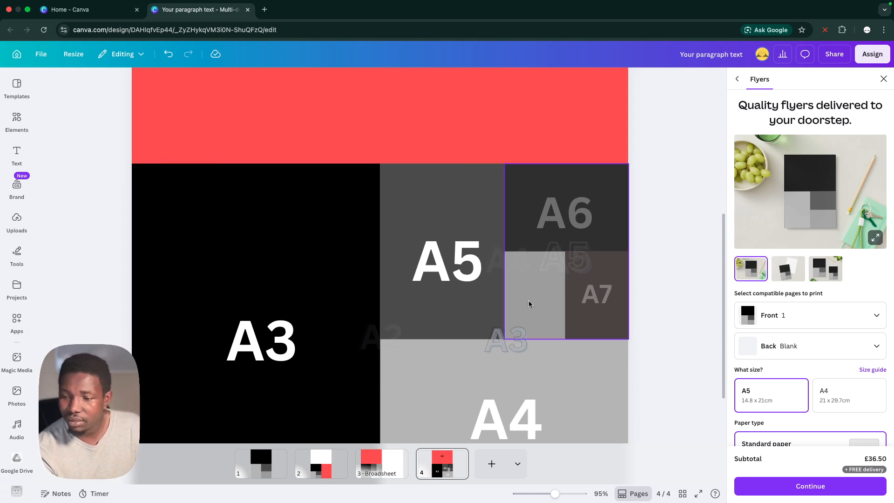
Duplicate the A7 label and centre the copy in the light grey block beside the brownish one
left_click(595, 305)
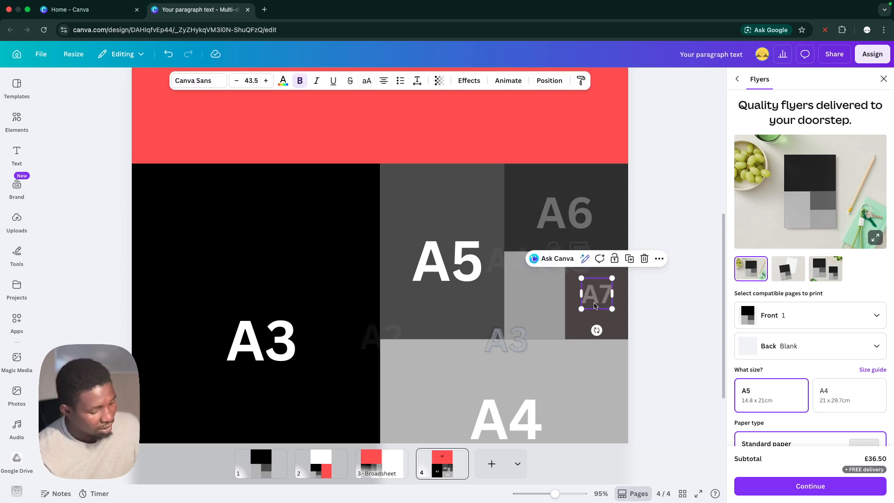
key("super+d")
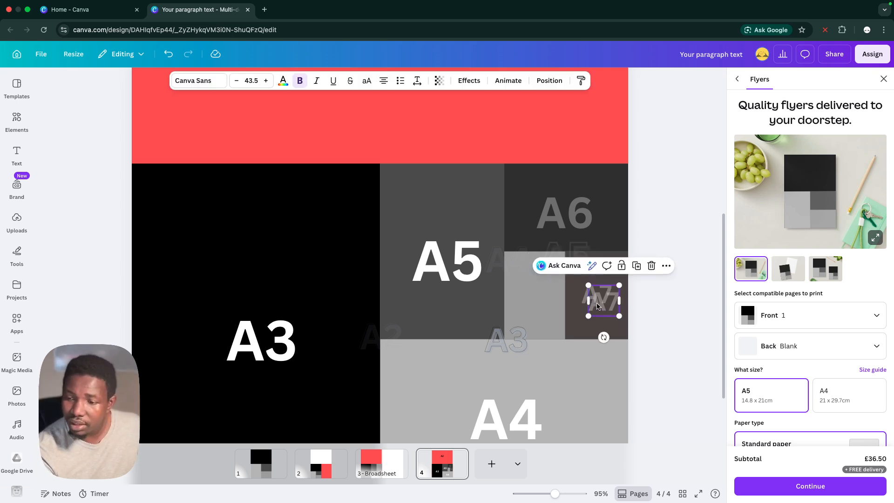
left_click_drag(598, 305, 530, 297)
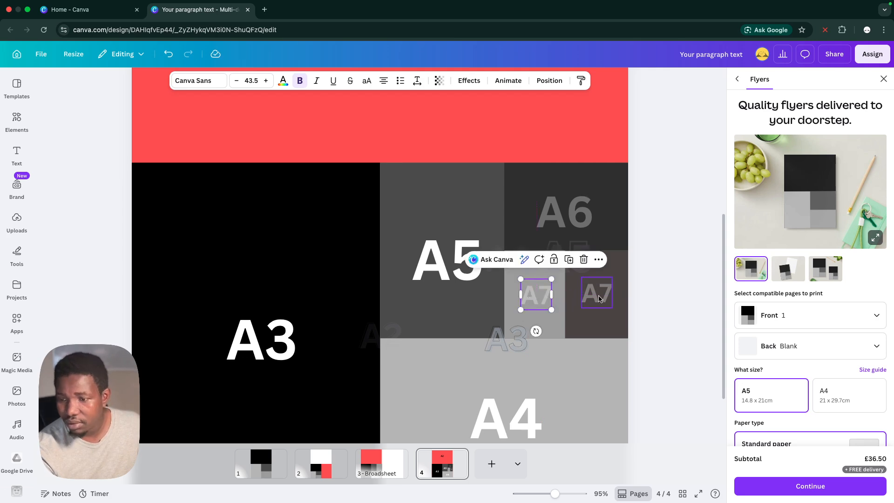
left_click(638, 279)
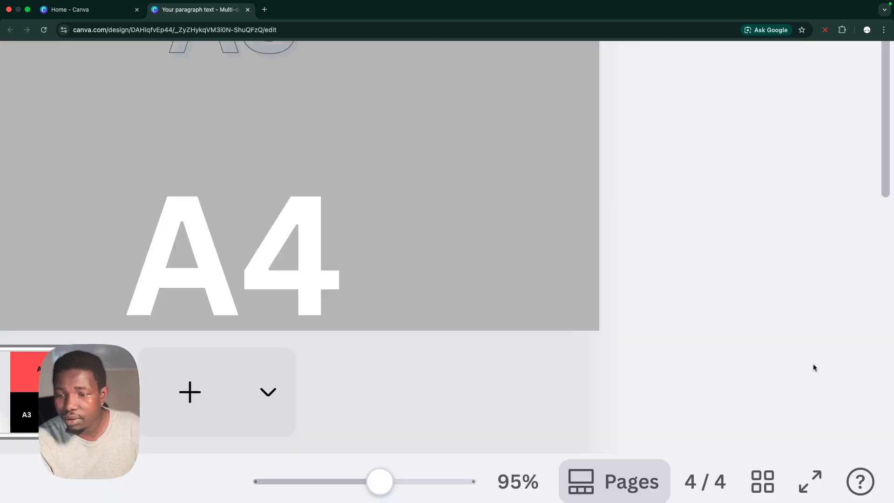
Review the A5 and A4 size options offered for printing flyers and close the flyer ordering options
scroll(813, 367, "down", 3)
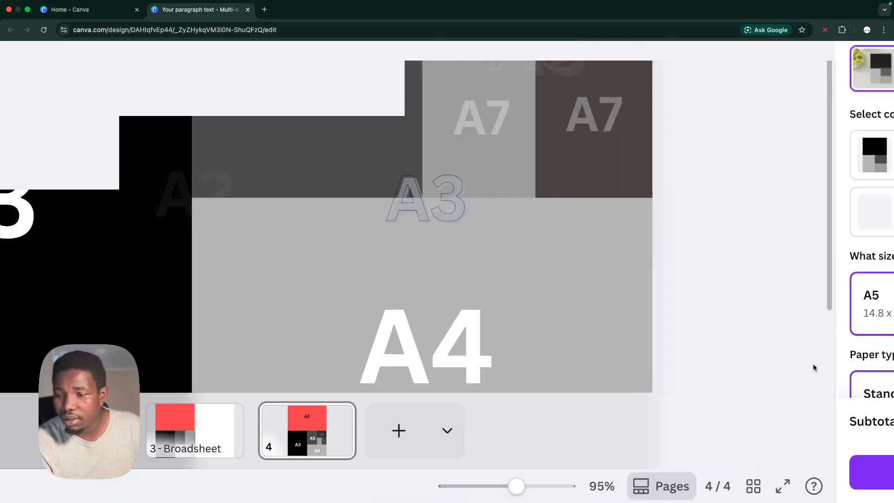
scroll(813, 366, "down", 3)
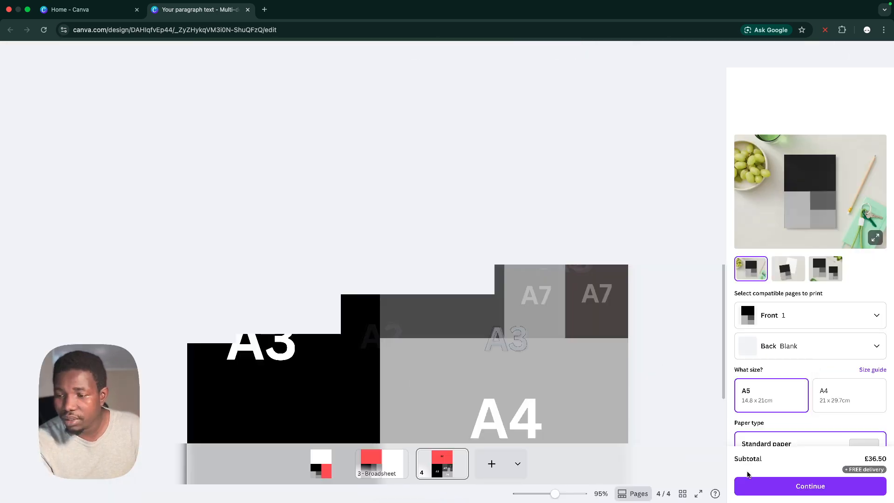
scroll(748, 473, "up", 5)
scroll(694, 480, "down", 1)
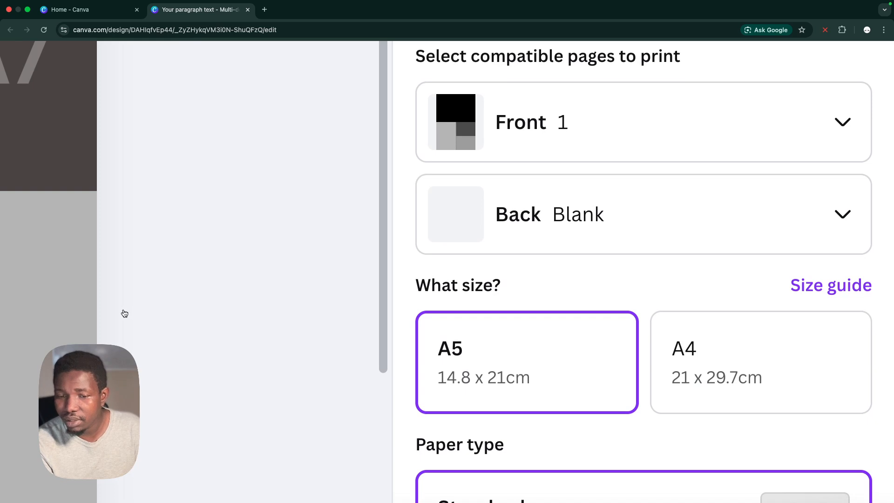
scroll(134, 311, "down", 5)
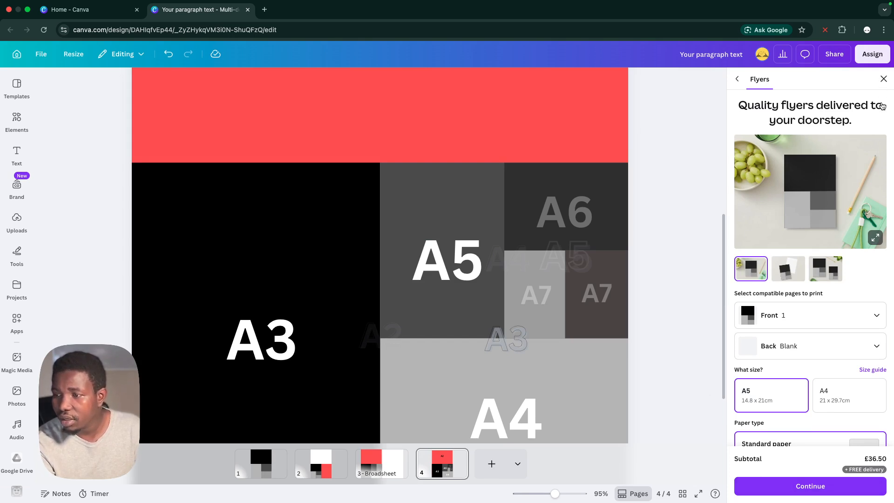
left_click(883, 78)
Present page 4 in full screen and magnify the diagram to 245%
left_click(865, 494)
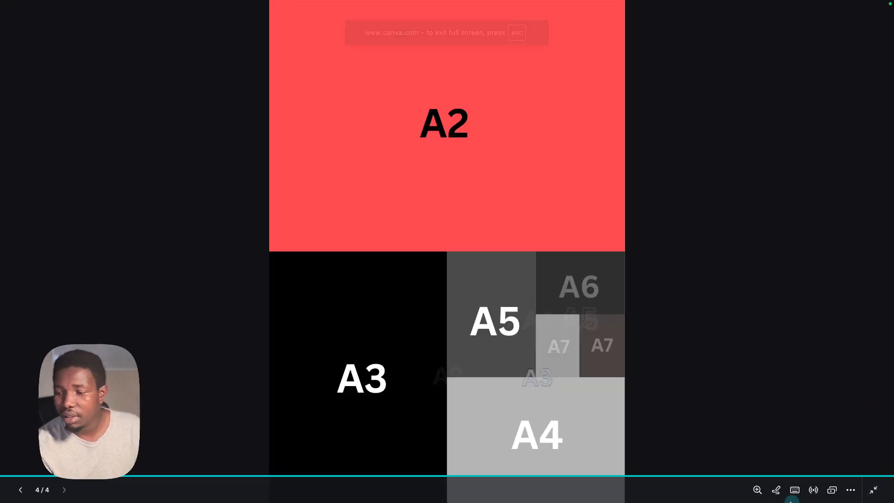
left_click(757, 489)
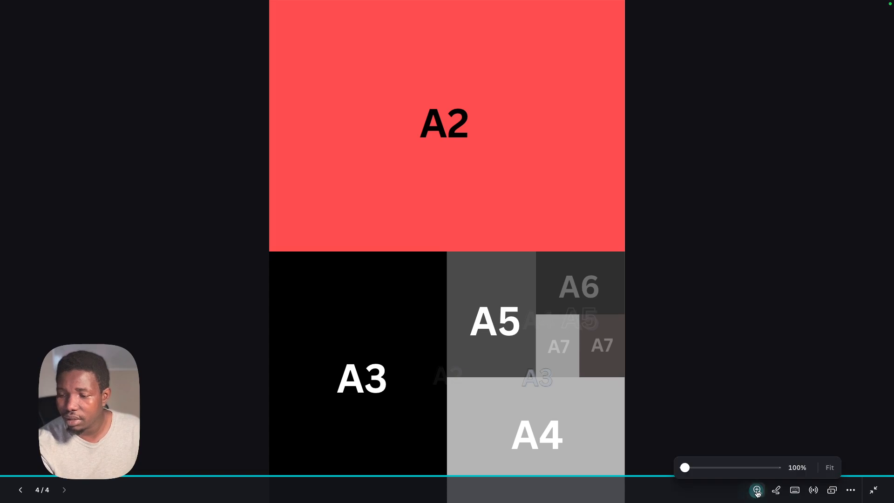
left_click_drag(692, 468, 720, 467)
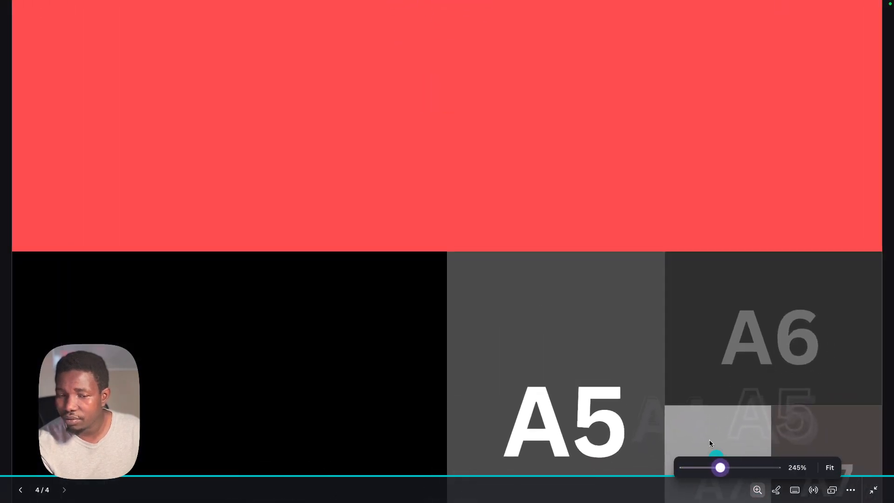
Examine the blocks from A7 up to A2 and the faint labels across their borders in the magnified presentation
scroll(688, 375, "down", 4)
scroll(689, 374, "down", 4)
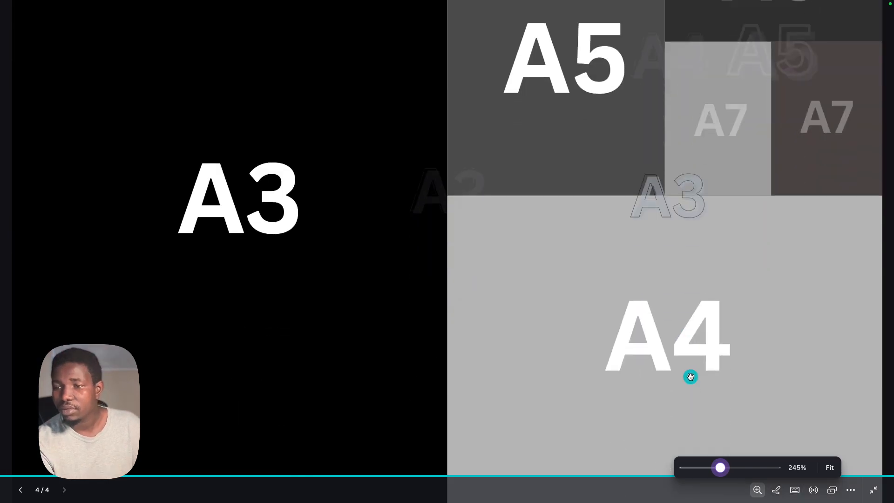
scroll(705, 354, "up", 1)
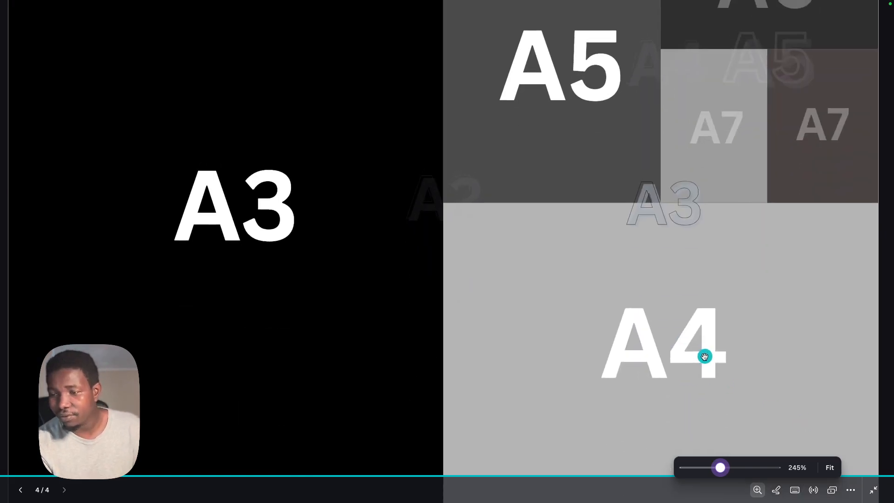
scroll(545, 163, "up", 1)
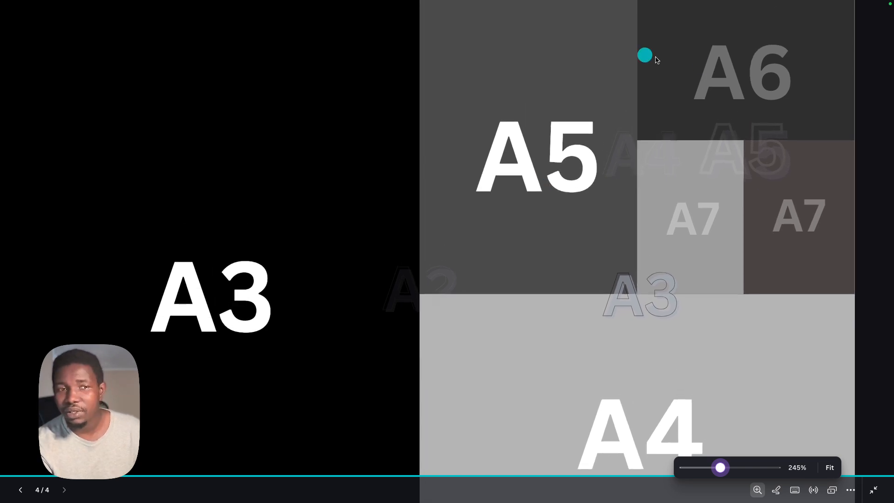
scroll(717, 80, "up", 1)
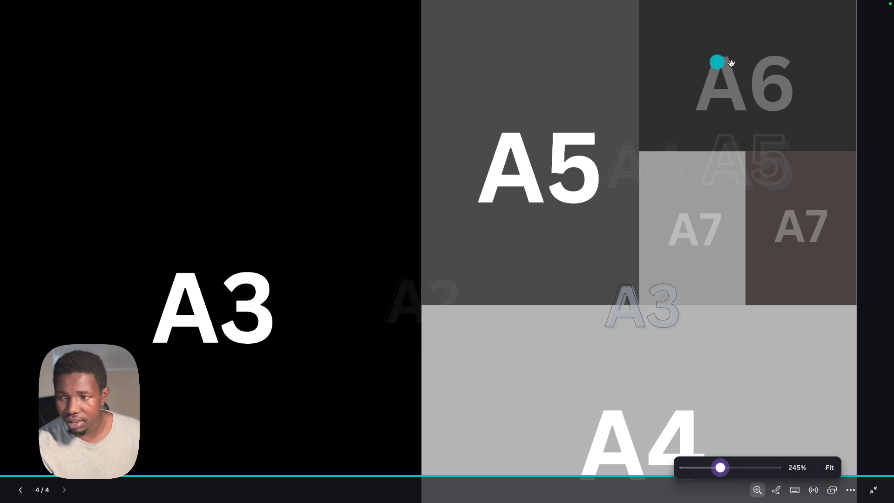
scroll(559, 136, "down", 3)
scroll(558, 135, "left", 1)
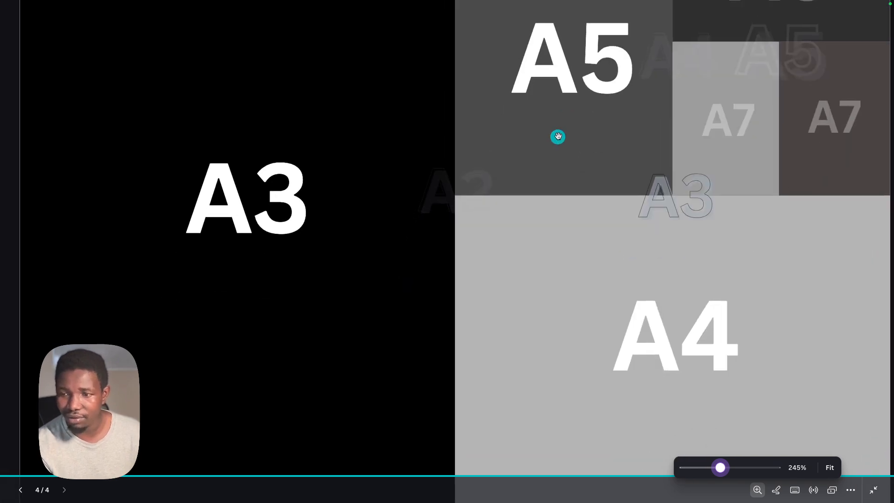
scroll(679, 232, "right", 1)
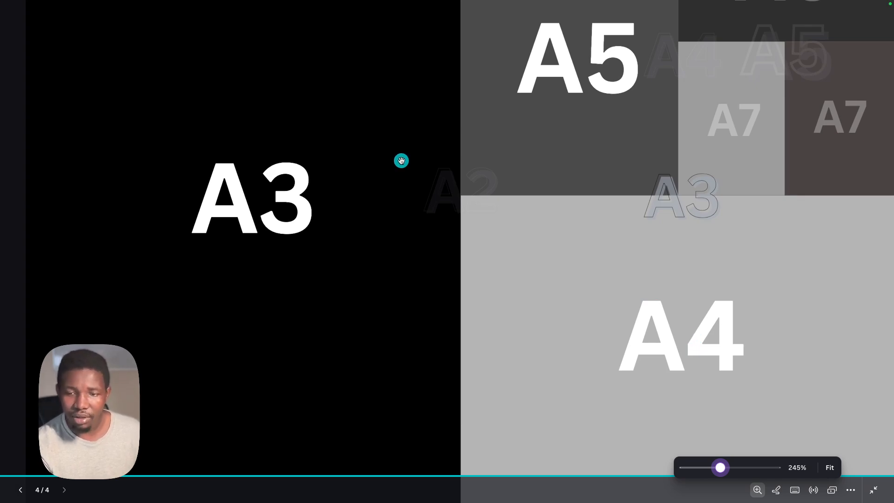
scroll(308, 166, "up", 5)
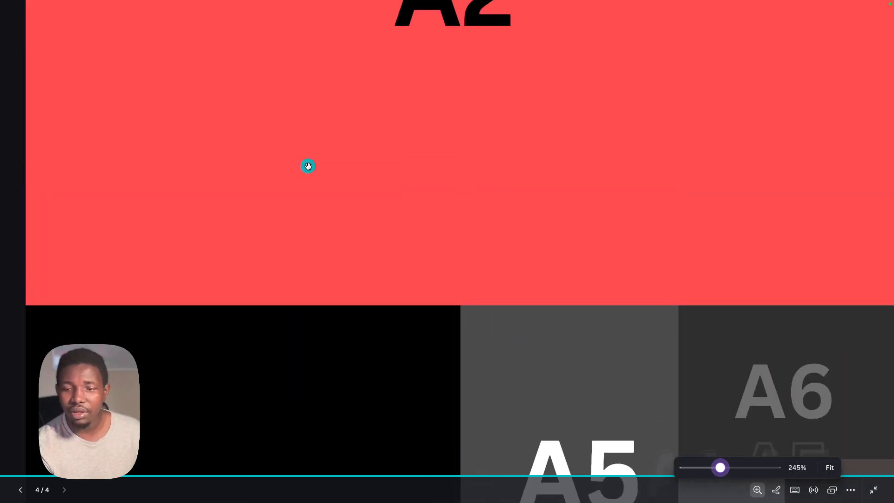
scroll(308, 166, "down", 4)
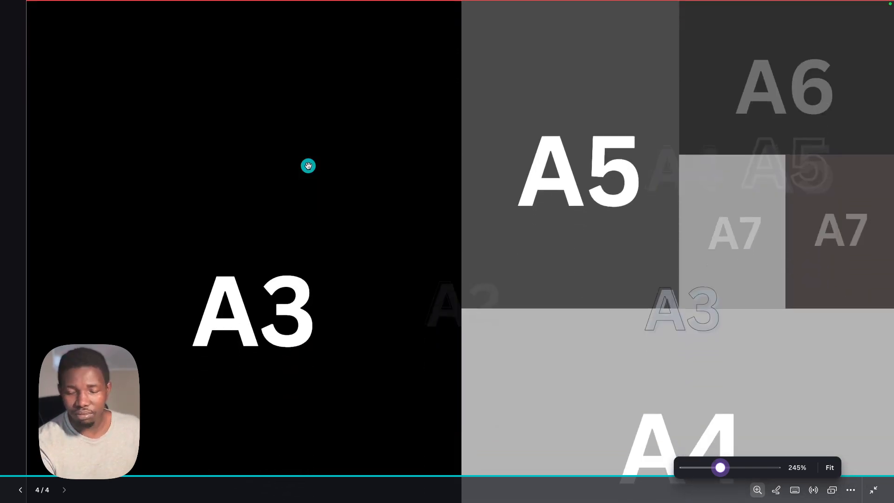
scroll(308, 166, "down", 1)
scroll(310, 164, "up", 5)
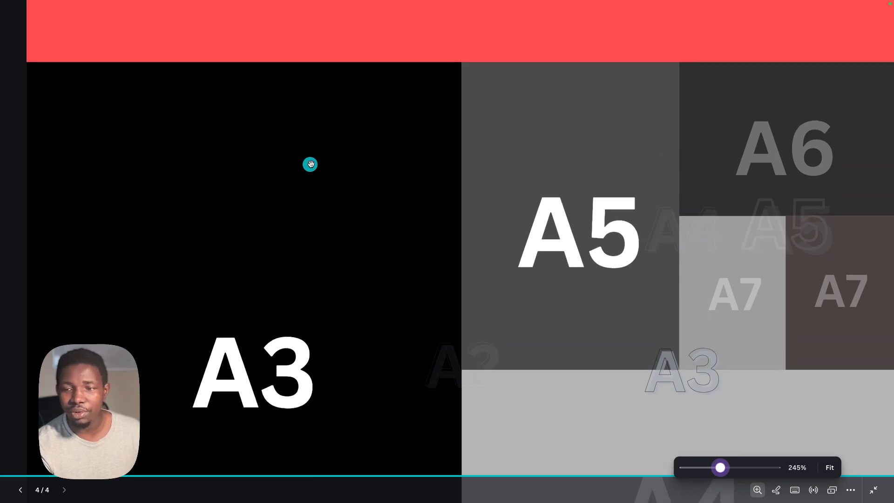
scroll(311, 164, "up", 1)
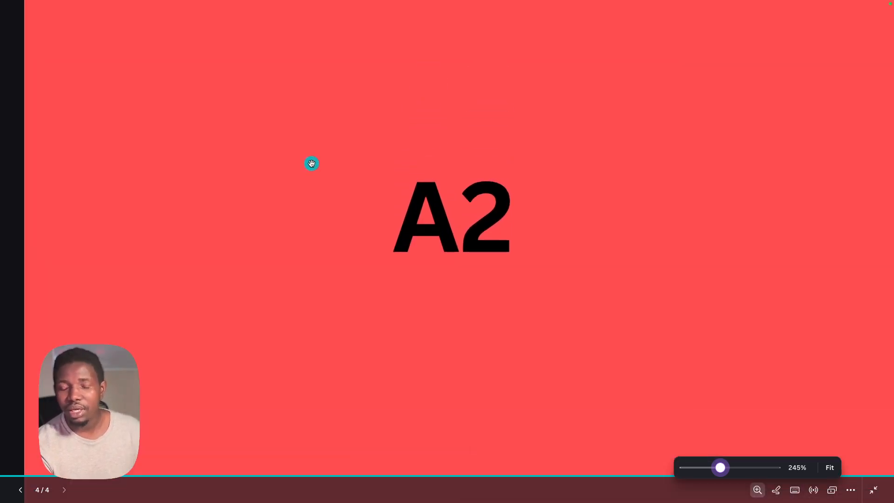